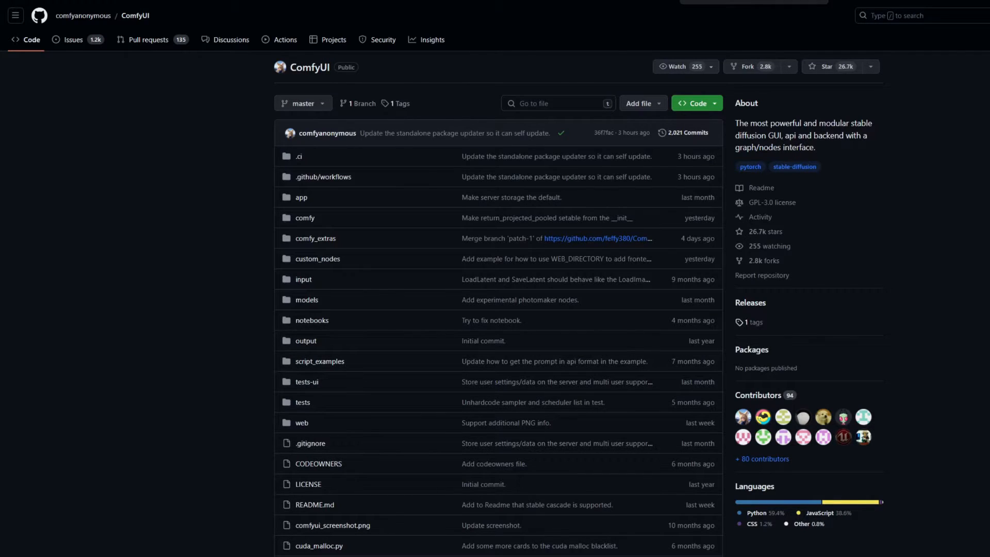
# Read through the ComfyUI repository's README, examining the features, shortcuts and the installation instructions for Windows, Jupyter Notebook, AMD and NVIDIA
pyautogui.scroll(-6, 495, 279)
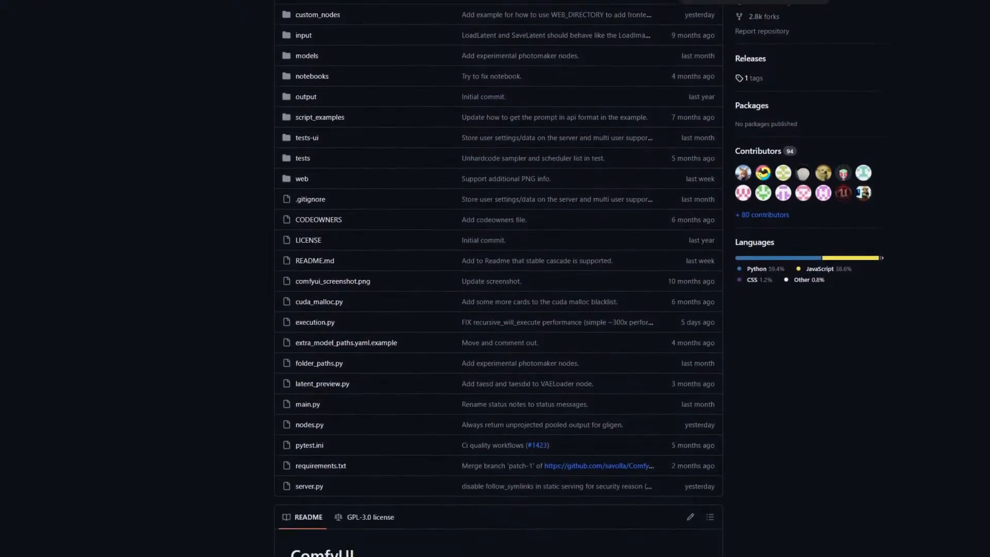
pyautogui.scroll(-6, 495, 278)
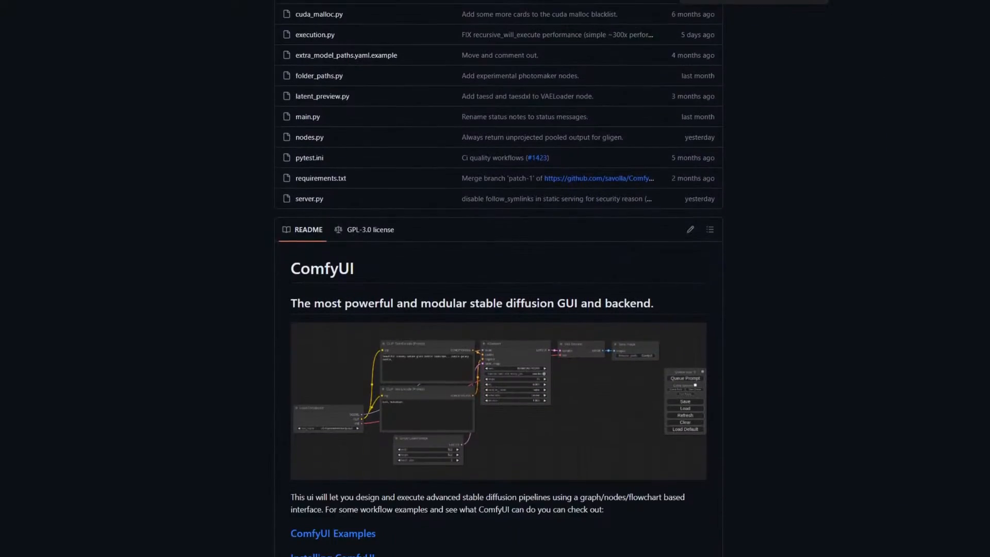
pyautogui.scroll(-1, 495, 278)
pyautogui.scroll(-3, 495, 278)
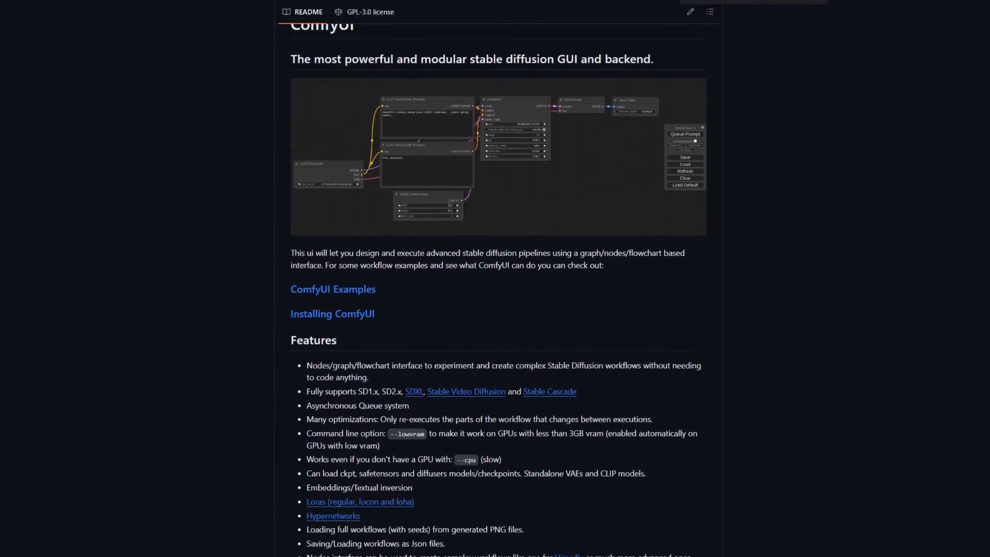
pyautogui.scroll(-6, 498, 289)
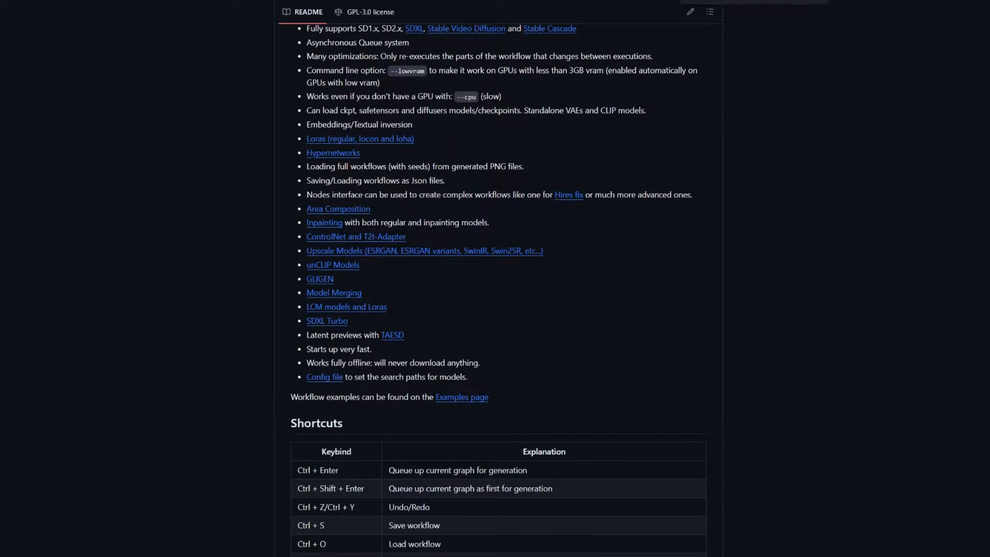
pyautogui.scroll(-6, 499, 288)
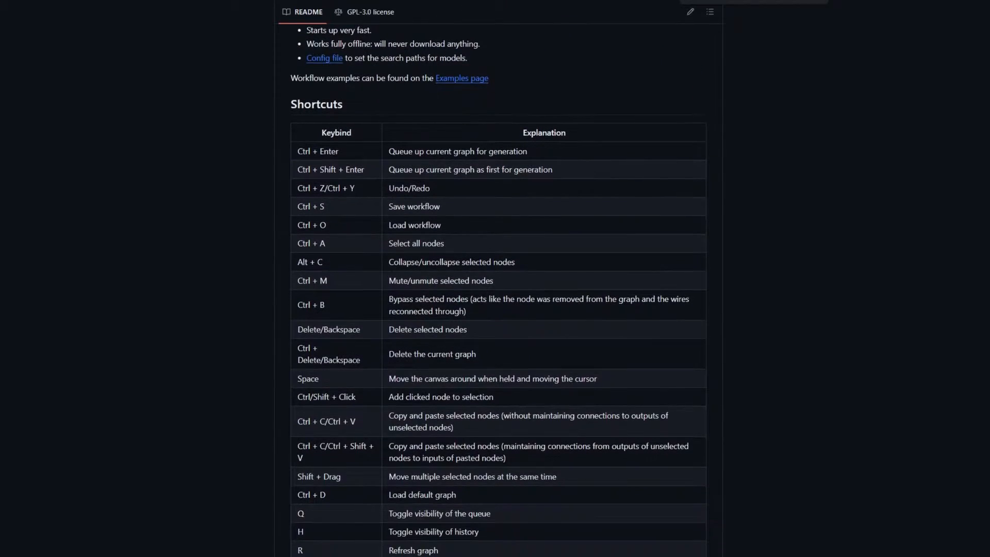
pyautogui.scroll(-7, 498, 288)
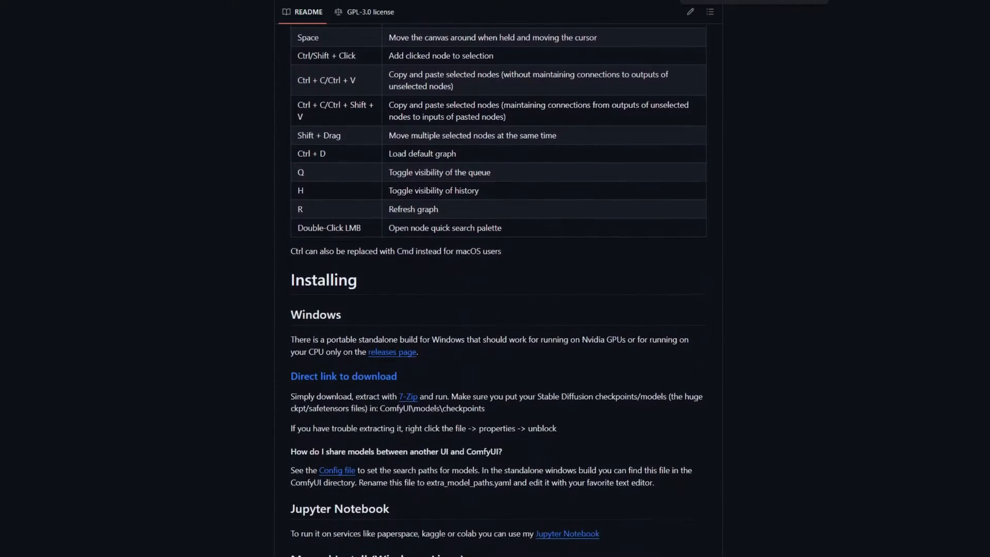
pyautogui.scroll(-4, 498, 289)
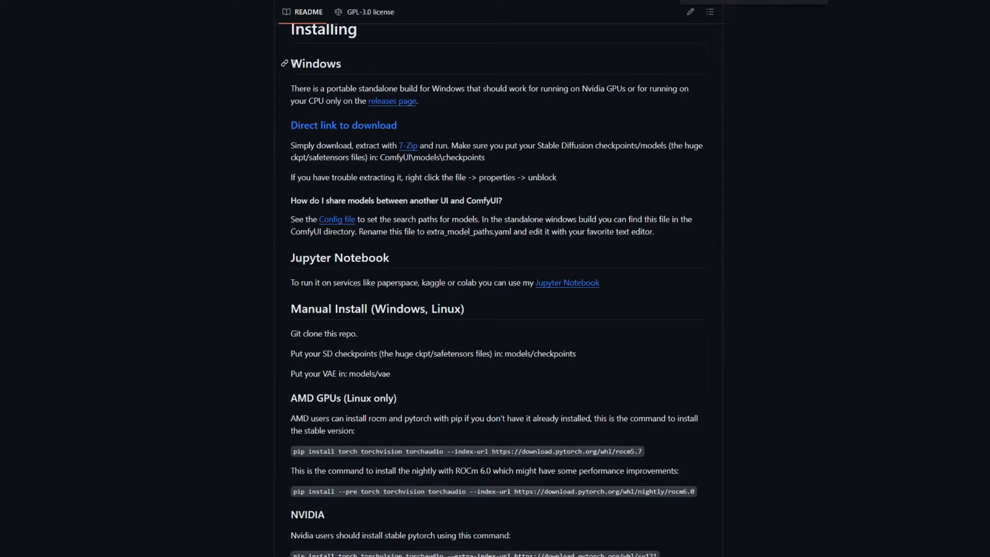
pyautogui.moveTo(292, 63); pyautogui.dragTo(657, 554)
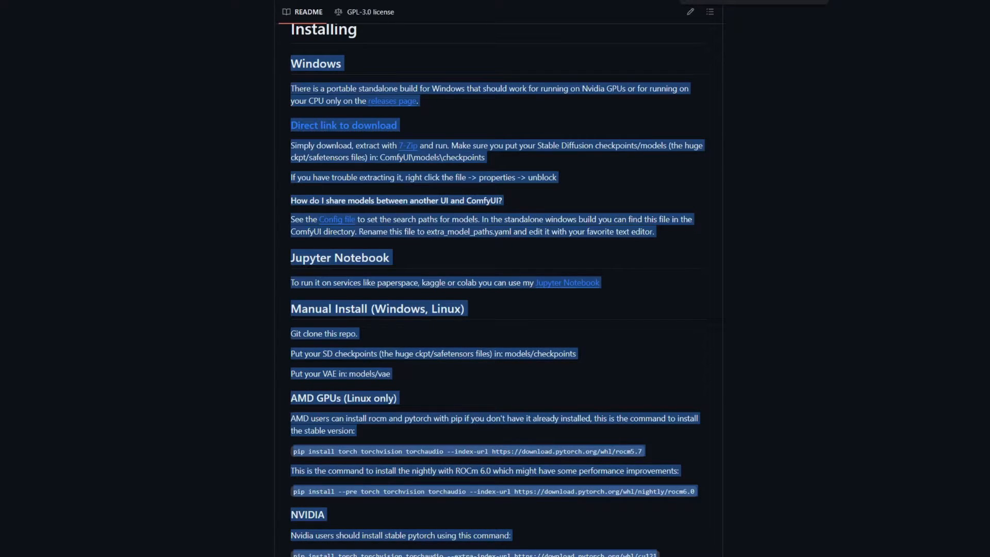
pyautogui.click(655, 324)
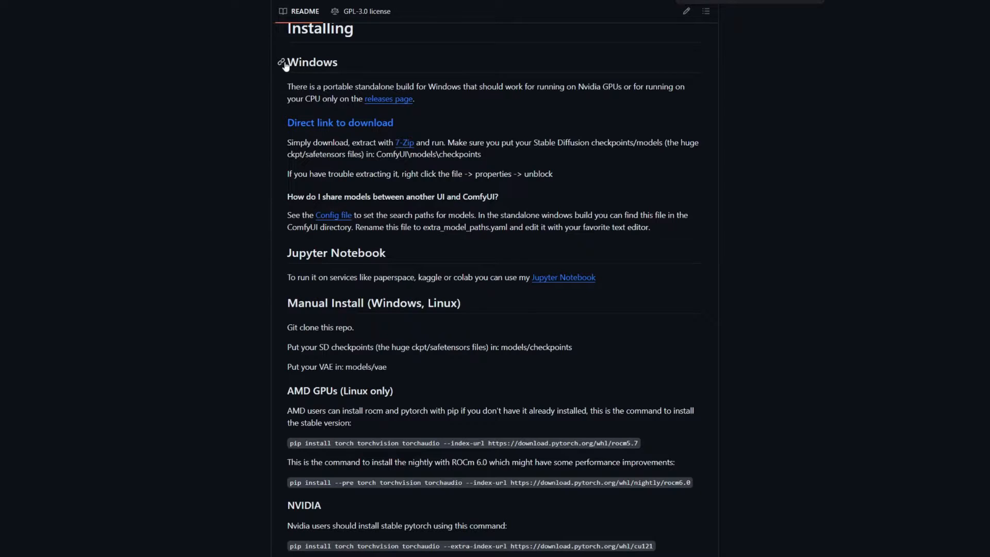
pyautogui.moveTo(287, 62); pyautogui.dragTo(677, 552)
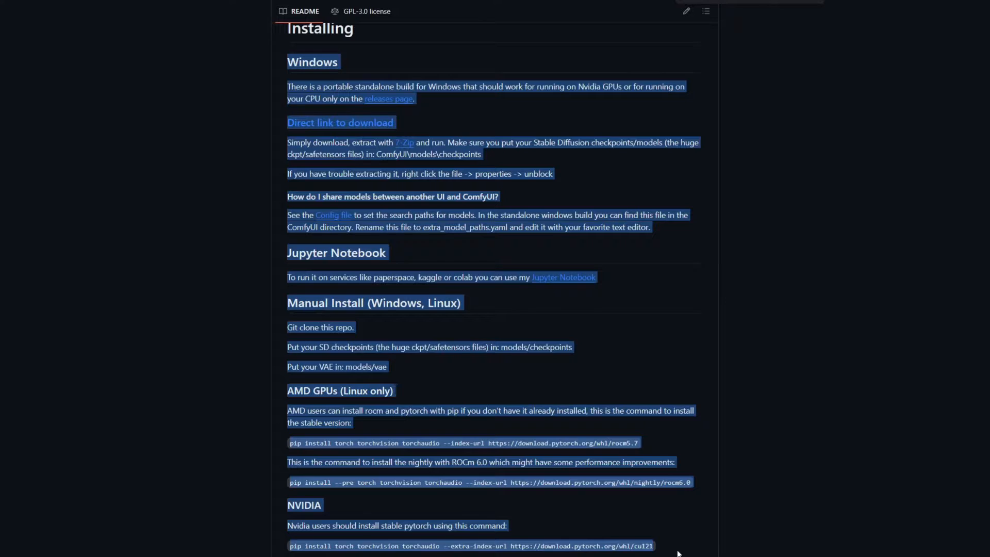
pyautogui.click(651, 318)
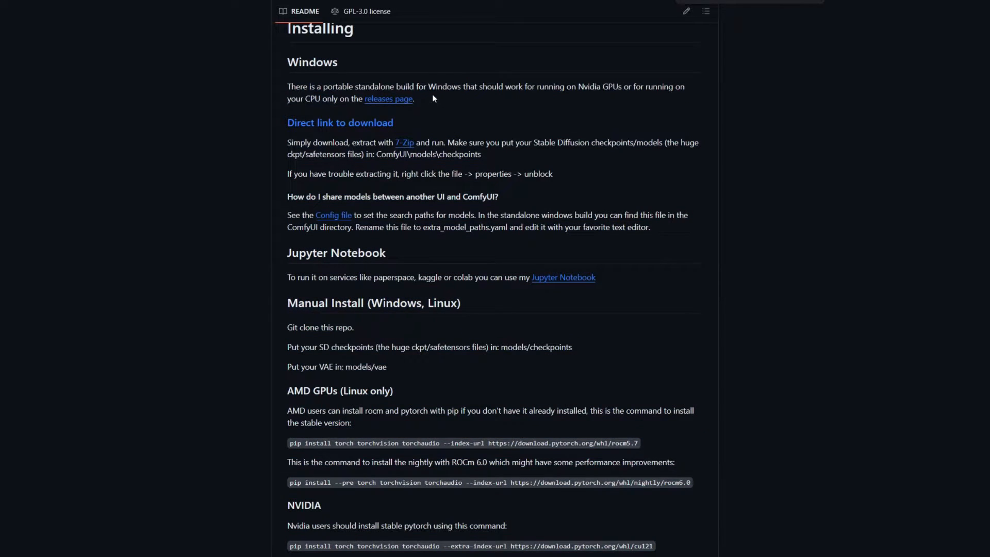
# Download the standalone portable Windows build with stable pytorch 2.1 cu121 from the ComfyUI releases page
pyautogui.click(387, 99)
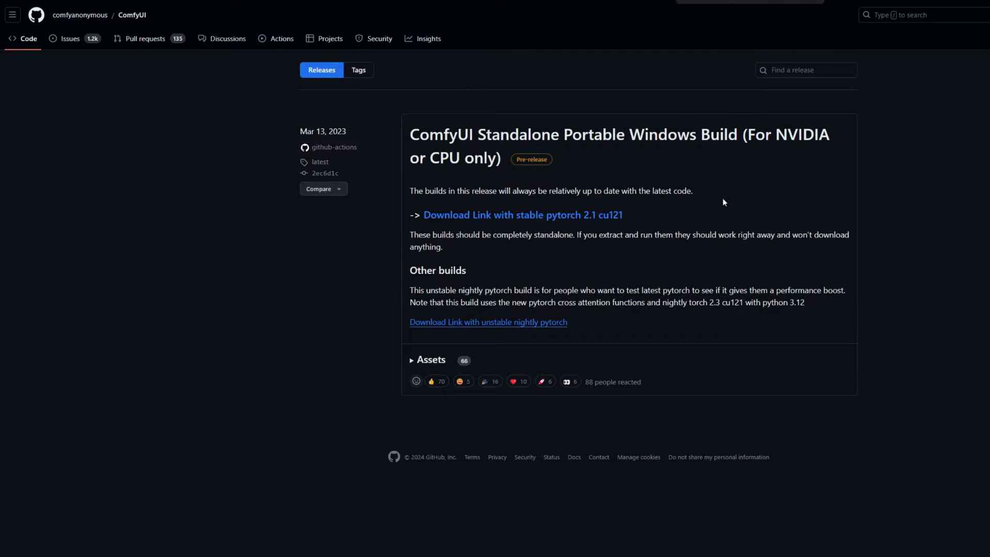
pyautogui.click(580, 216)
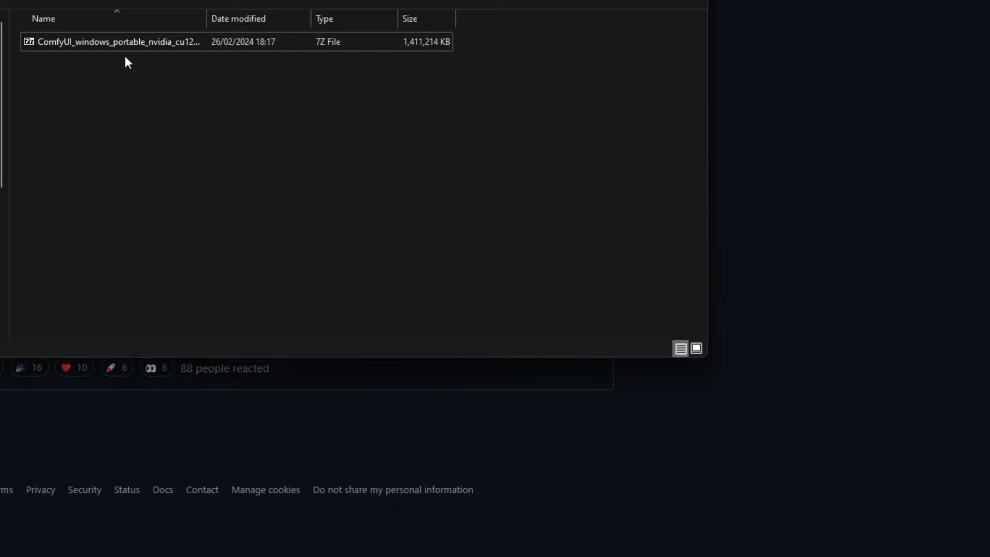
# Extract the ComfyUI_windows_portable folder from the downloaded 7z archive into the suggested ComfyUI folder
pyautogui.doubleClick(107, 45)
pyautogui.click(112, 105)
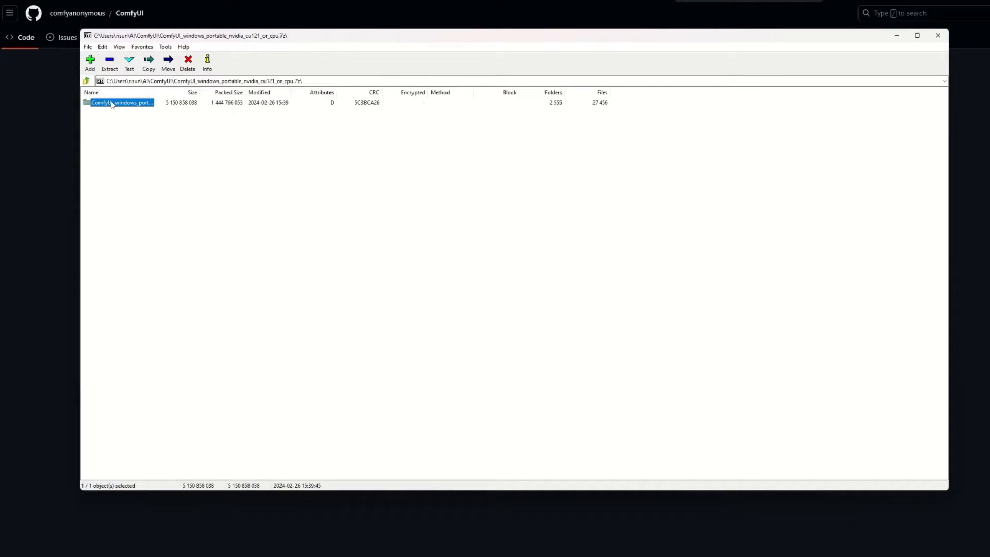
pyautogui.click(111, 65)
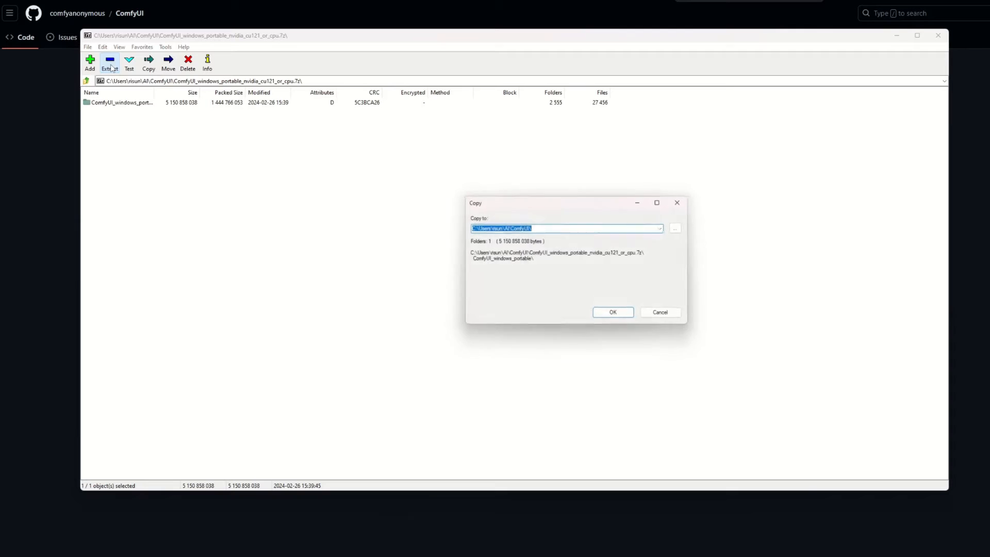
pyautogui.click(613, 315)
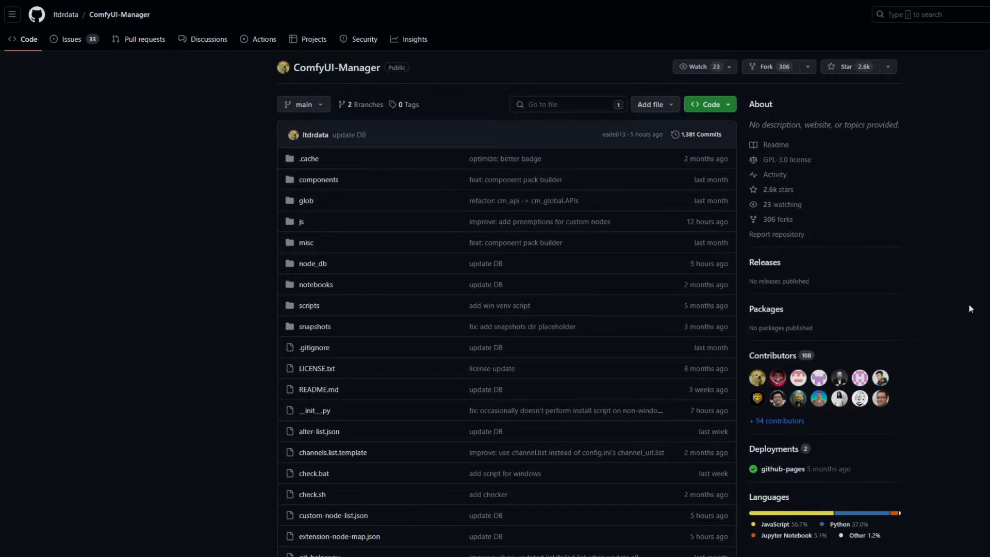
# Examine the general installation method (method1) in the ComfyUI-Manager repository's README
pyautogui.scroll(-9, 970, 308)
pyautogui.scroll(-6, 968, 309)
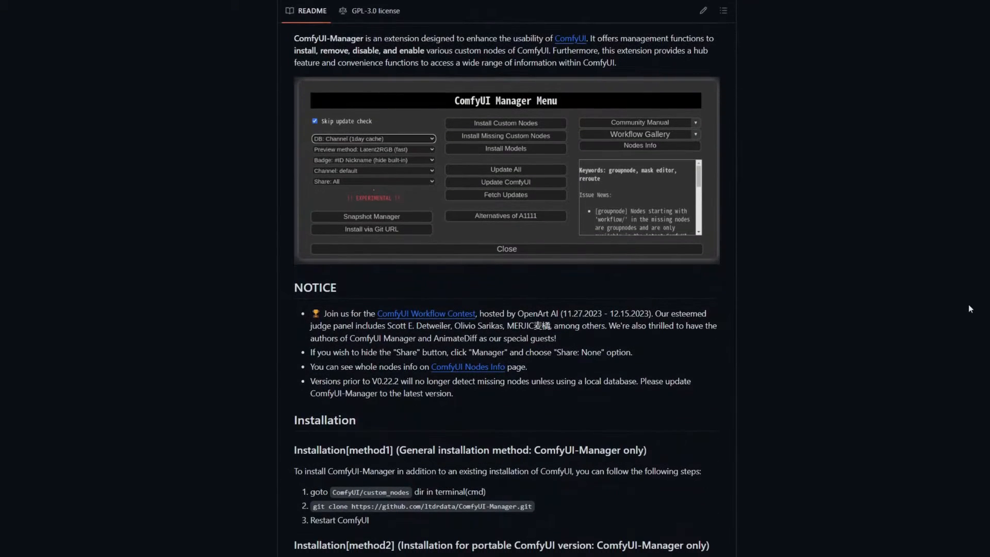
pyautogui.scroll(-6, 960, 303)
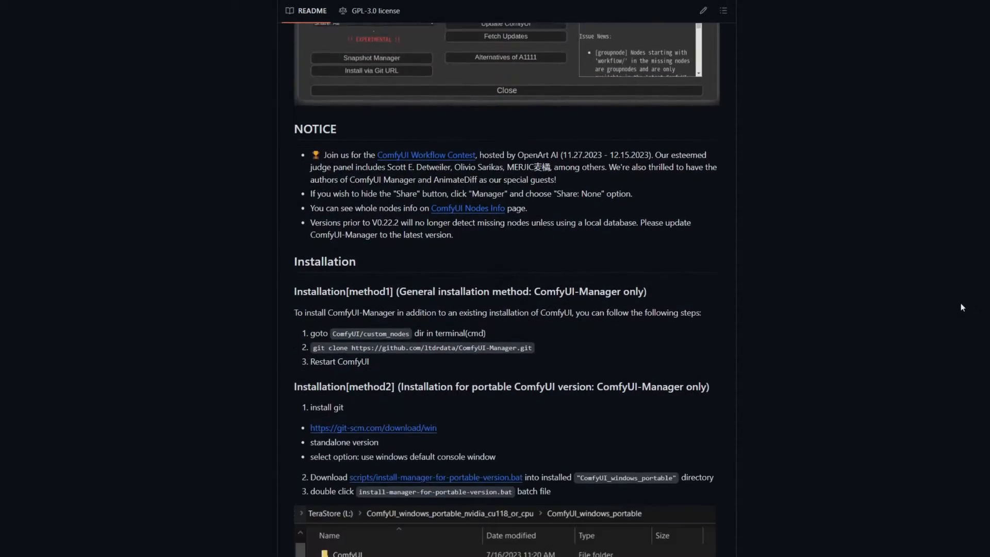
pyautogui.moveTo(295, 170); pyautogui.dragTo(447, 248)
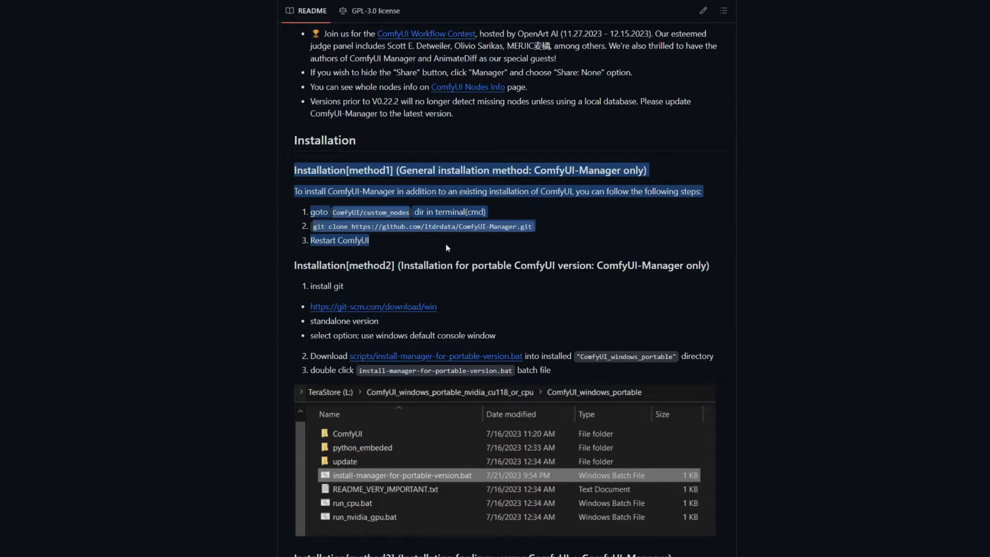
pyautogui.click(445, 243)
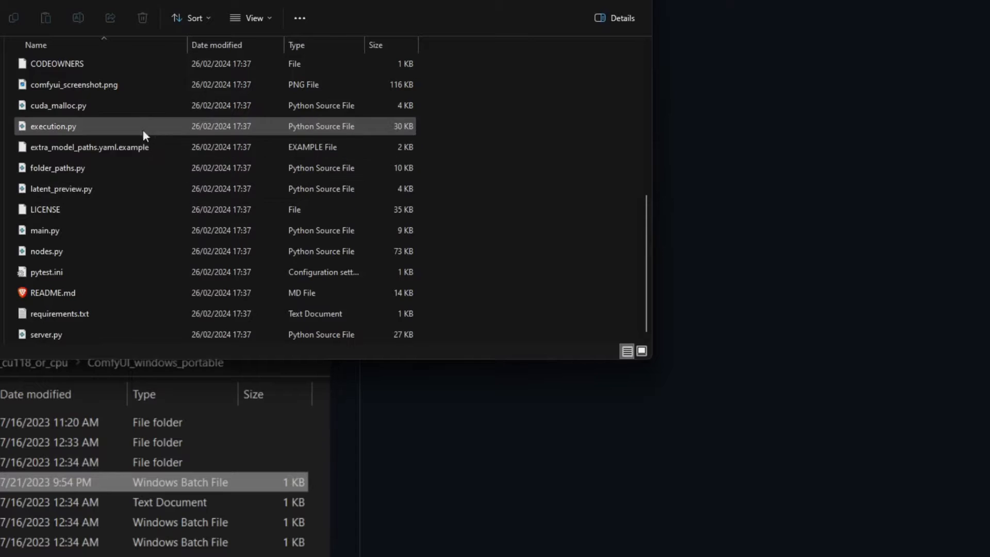
# Open a terminal in the custom_nodes folder of the ComfyUI installation
pyautogui.scroll(5, 135, 138)
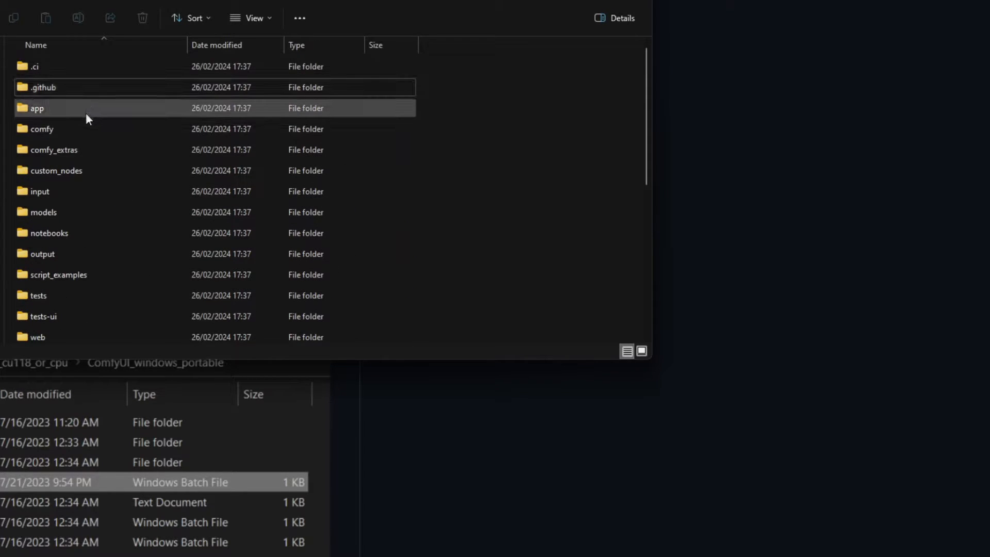
pyautogui.doubleClick(83, 175)
pyautogui.rightClick(153, 159)
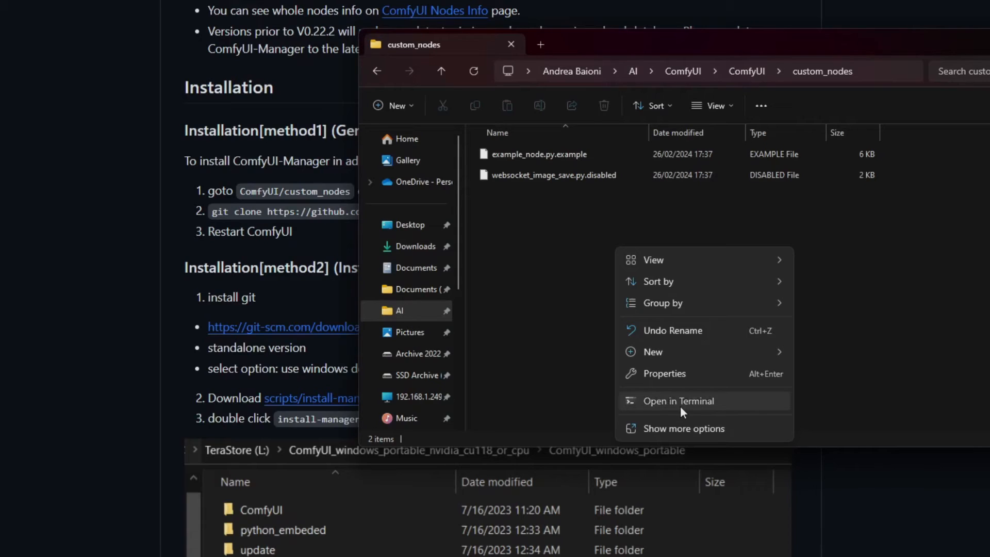
pyautogui.click(219, 315)
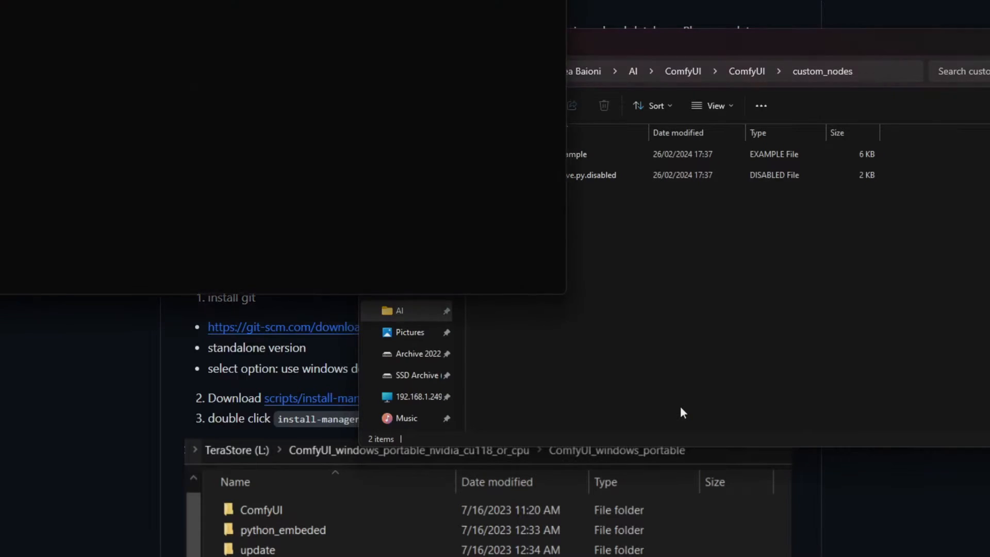
pyautogui.click(140, 372)
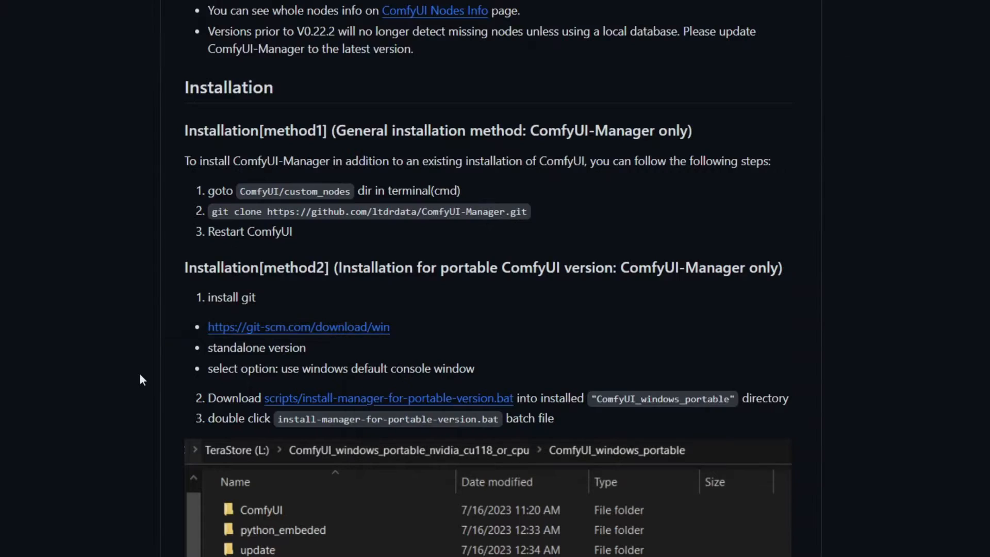
pyautogui.tripleClick(431, 212)
pyautogui.hotkey('ctrl', 'c')
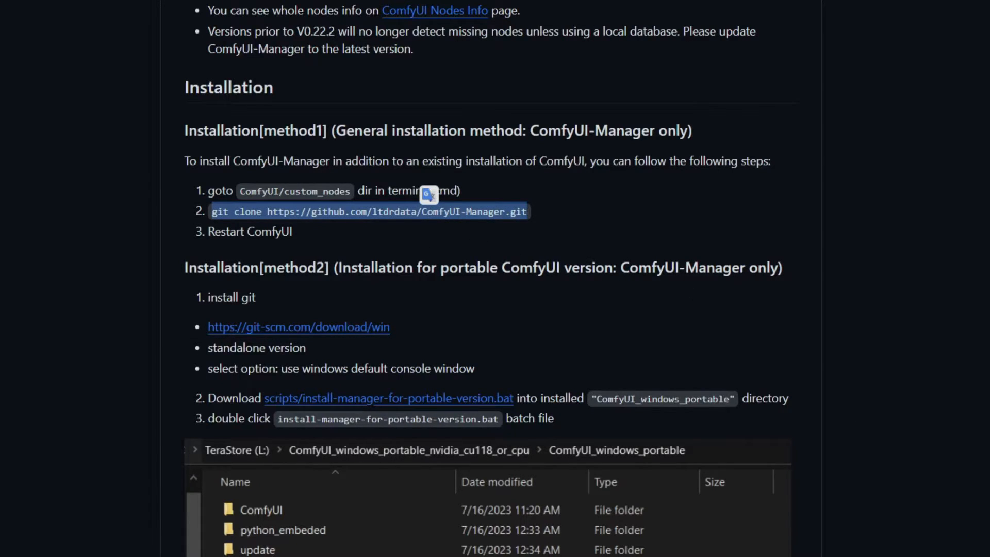
pyautogui.hotkey('alt', 'Tab')
pyautogui.hotkey('ctrl', 'v')
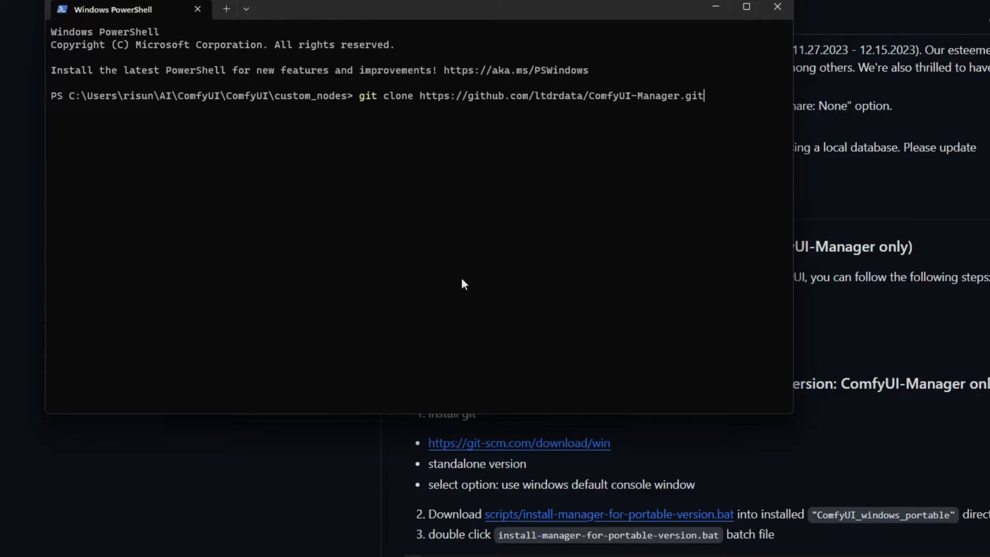
pyautogui.press('Return')
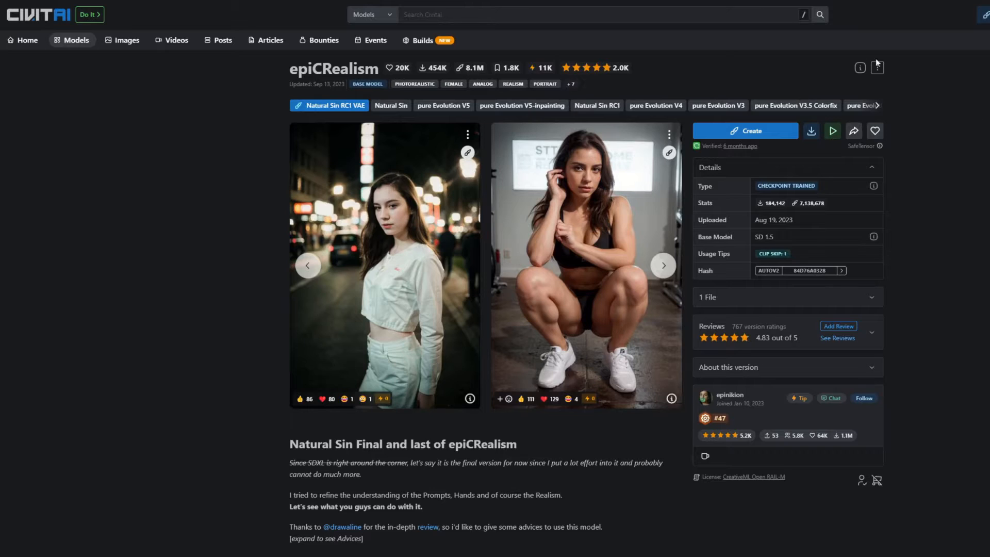
# Download the epiCRealism Natural Sin RC1 VAE model SafeTensor from Civitai and vae-ft-mse-840000-ema-pruned.safetensors from Hugging Face
pyautogui.moveTo(288, 73); pyautogui.dragTo(380, 71)
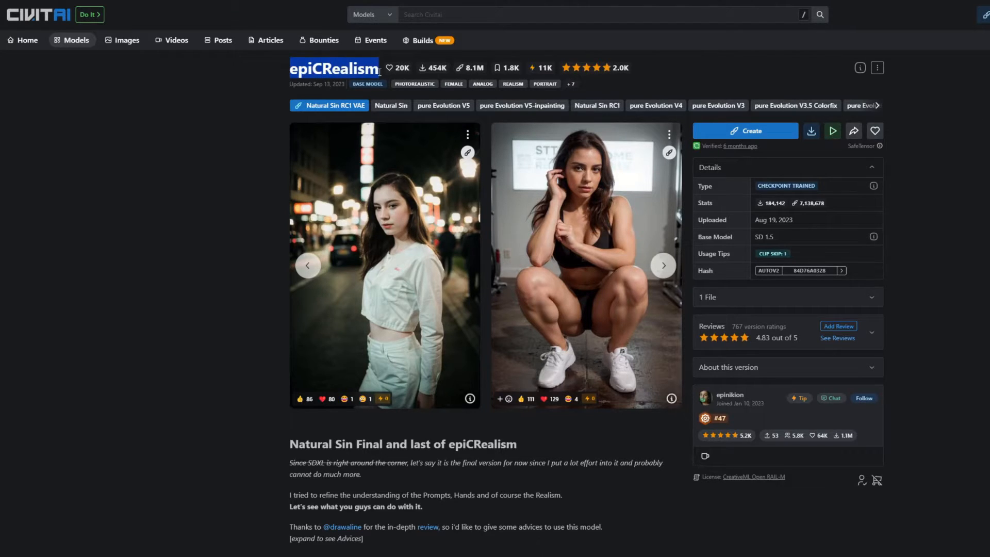
pyautogui.click(380, 71)
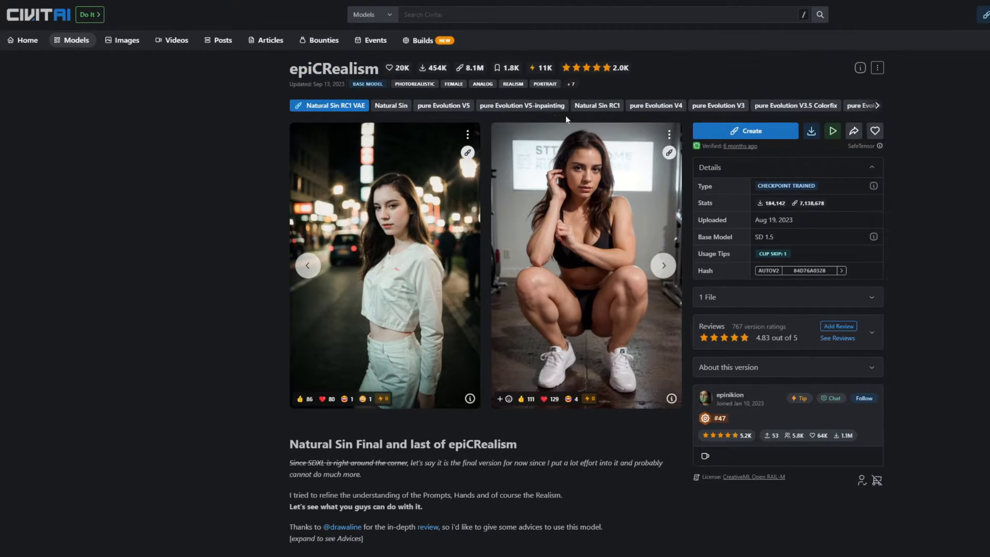
pyautogui.click(811, 132)
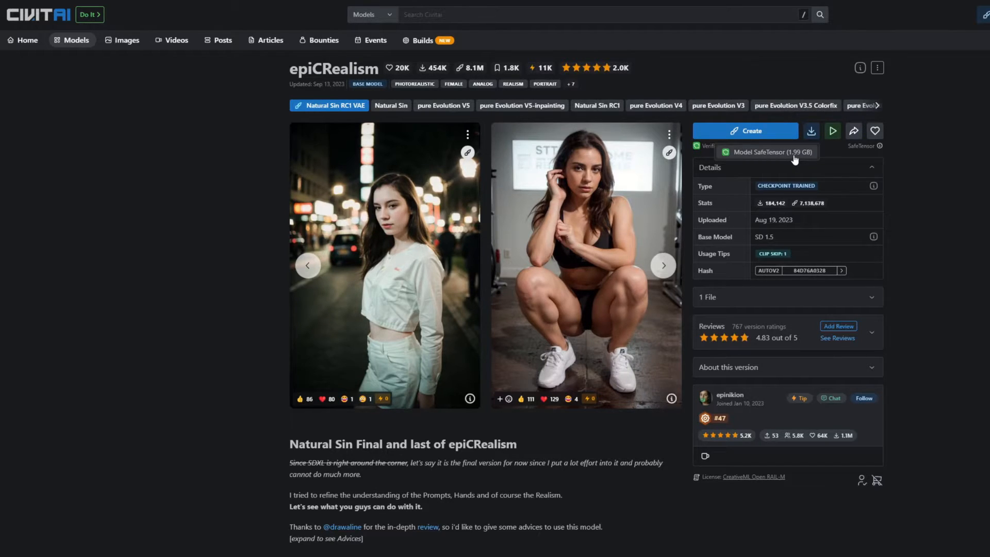
pyautogui.click(796, 155)
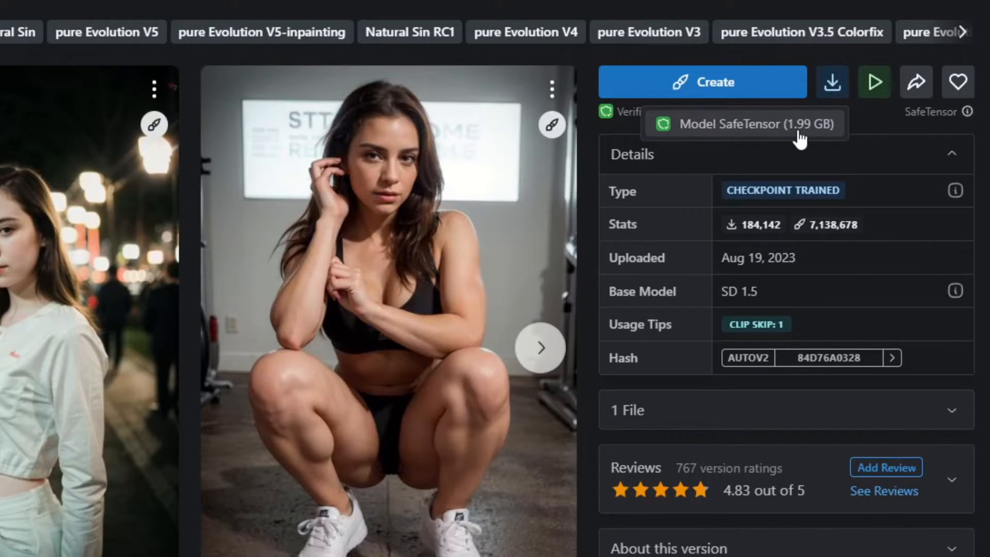
pyautogui.click(665, 129)
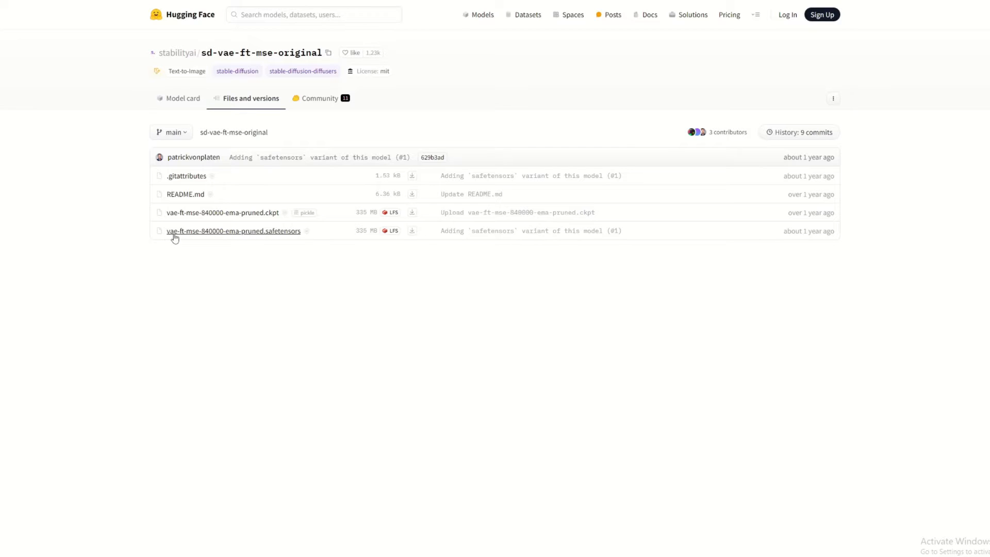
pyautogui.click(412, 231)
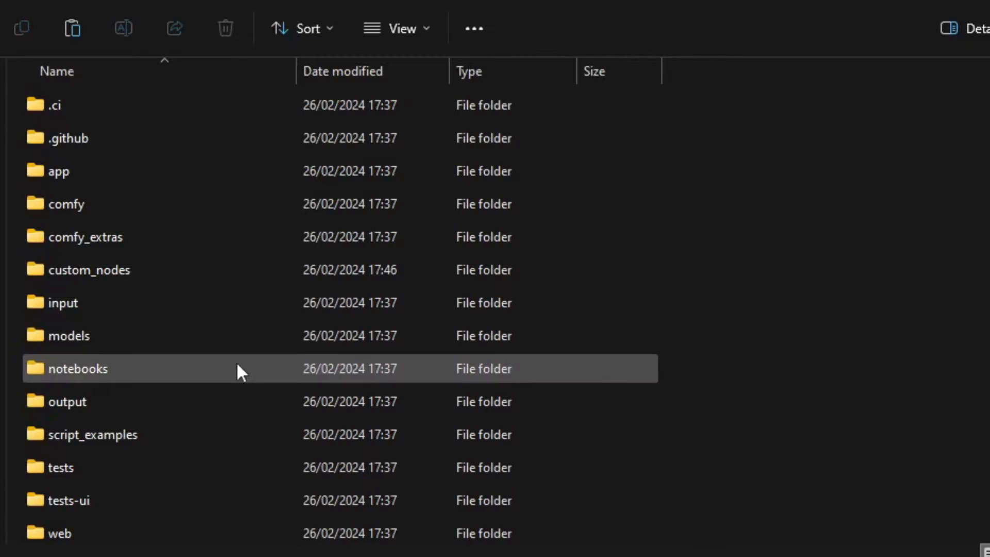
# Open the checkpoints folder inside ComfyUI's models folder and locate epicrealism_naturalSin.safetensors
pyautogui.doubleClick(136, 337)
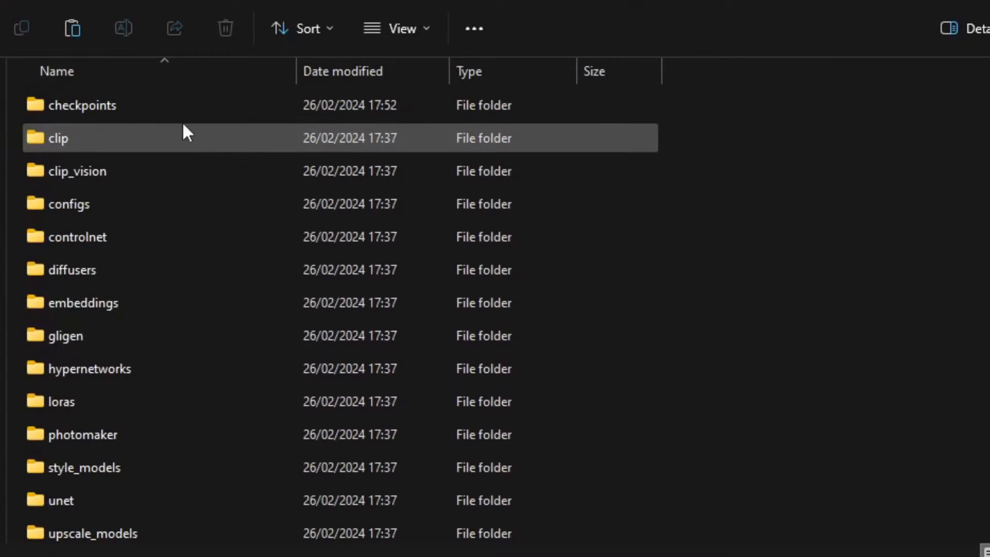
pyautogui.doubleClick(135, 107)
pyautogui.click(133, 104)
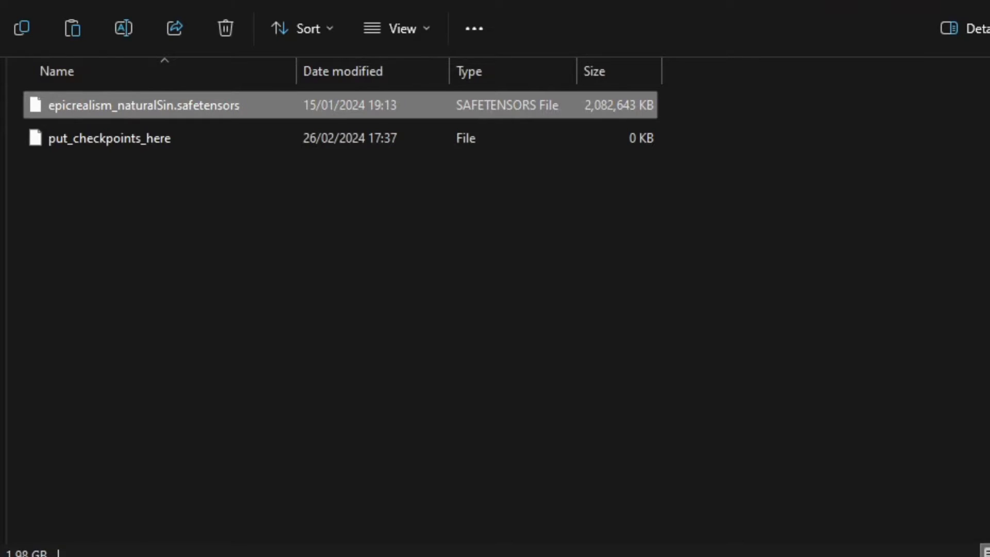
# Open the vae folder inside ComfyUI's models folder and select the VAE model file
pyautogui.hotkey('alt', 'Left')
pyautogui.scroll(-1, 190, 332)
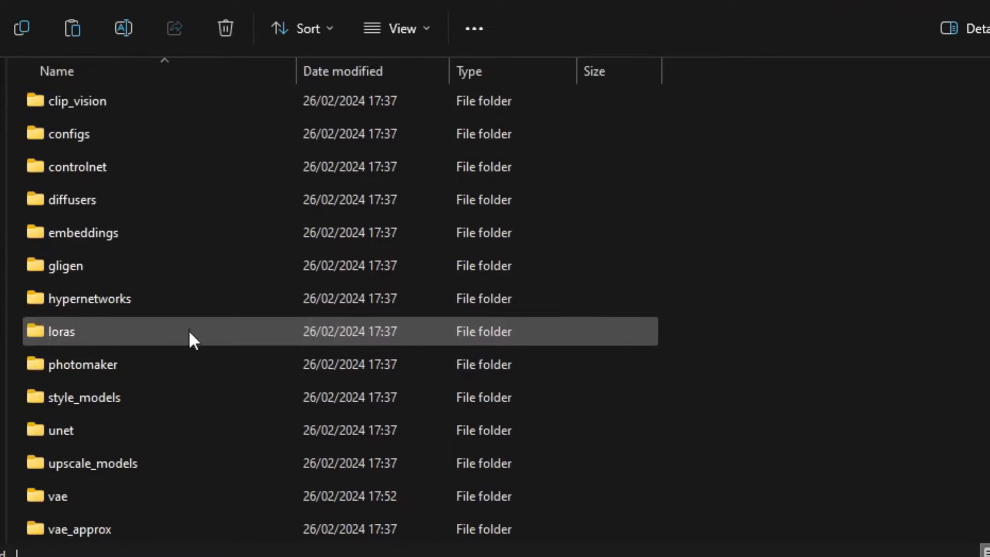
pyautogui.doubleClick(117, 495)
pyautogui.click(123, 146)
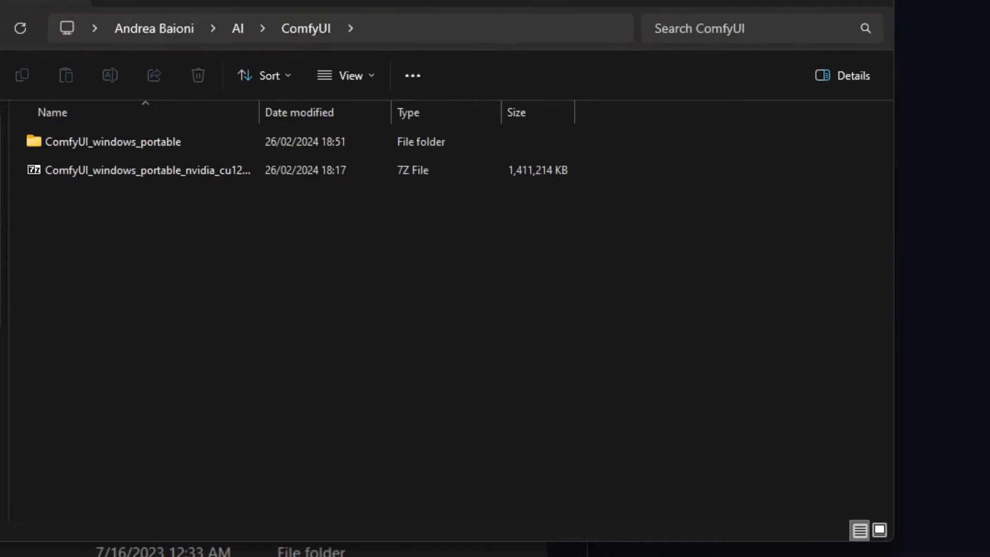
# Open the ComfyUI_windows_portable folder and launch ComfyUI with run_nvidia_gpu.bat
pyautogui.click(404, 366)
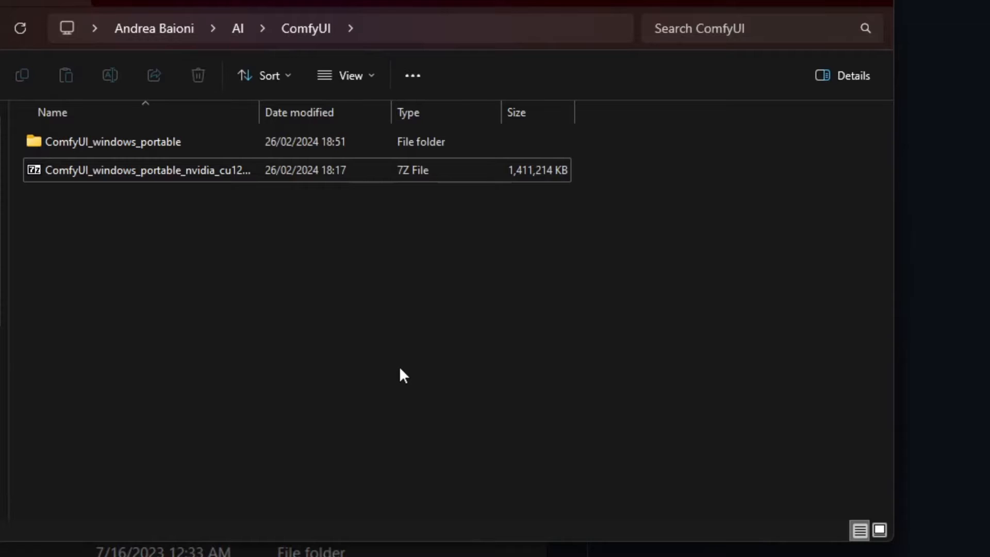
pyautogui.doubleClick(156, 144)
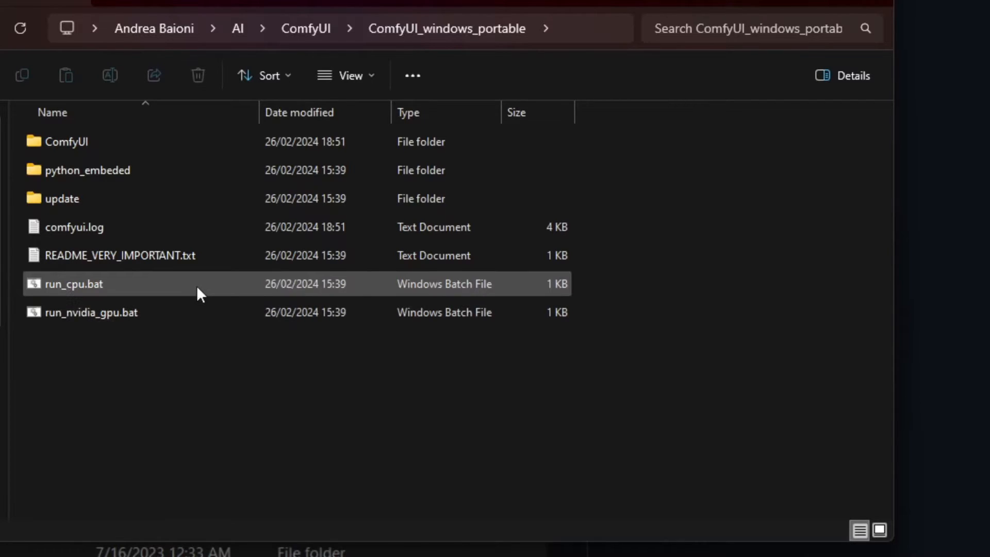
pyautogui.doubleClick(196, 314)
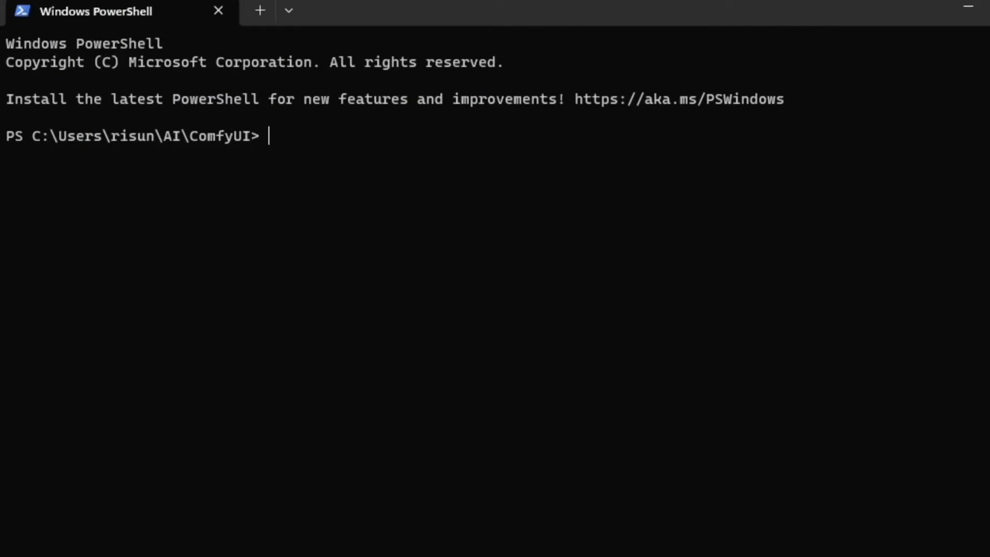
# Switch to PowerShell in the ComfyUI folder and enter the manual launch command "python main.py"
pyautogui.write('python main.')
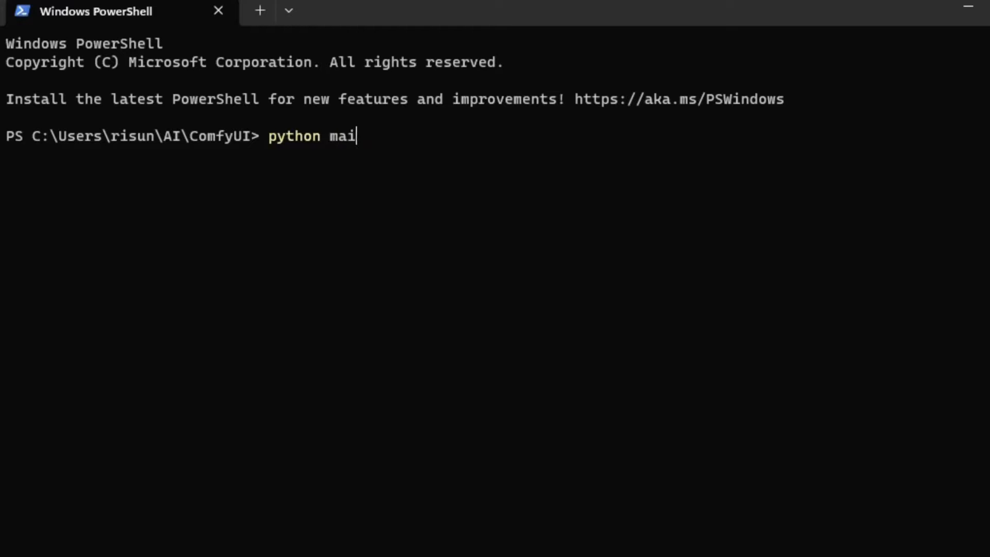
pyautogui.write('py')
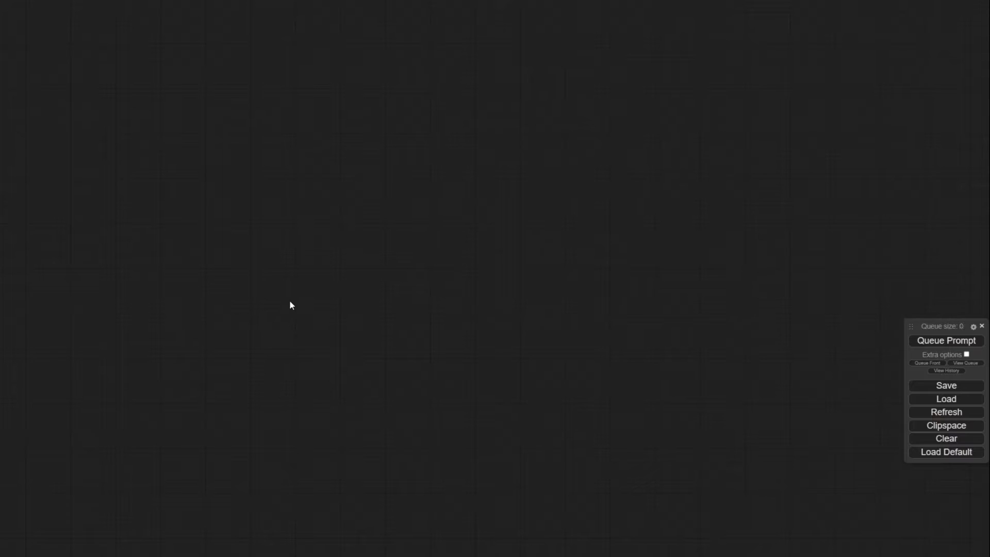
# Switch to the ComfyUI canvas and clear the existing workflow so the graph is empty
pyautogui.scroll(-3, 354, 322)
pyautogui.moveTo(299, 323); pyautogui.dragTo(0, 331)
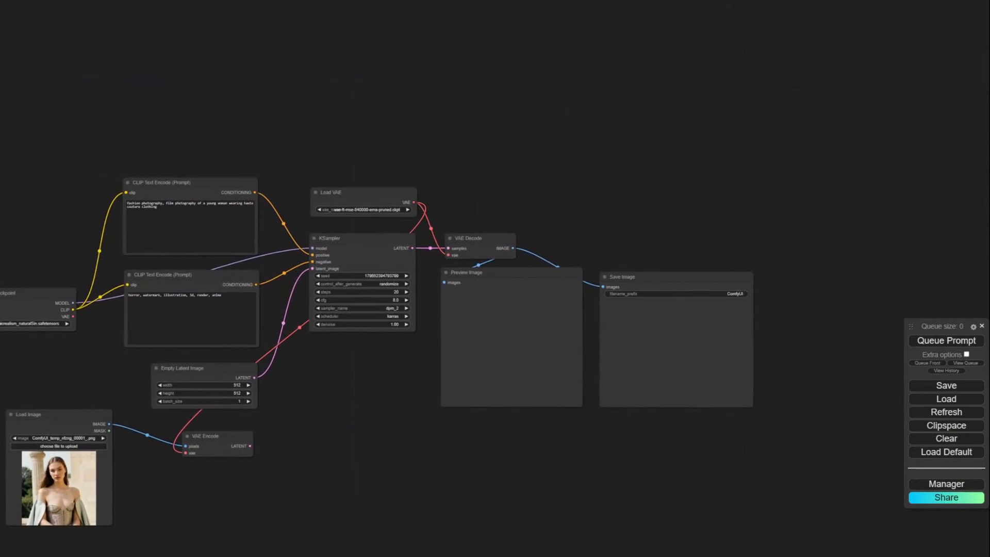
pyautogui.click(945, 437)
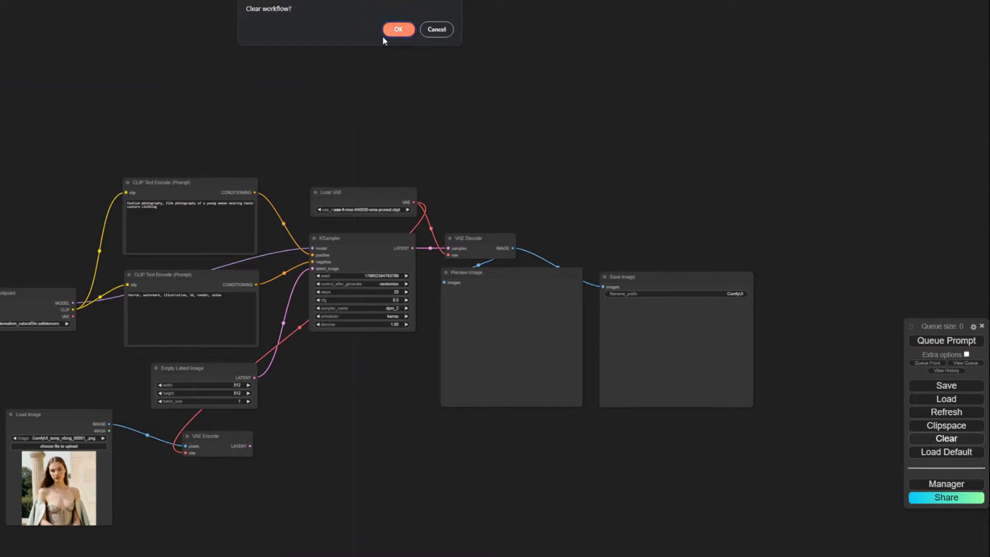
pyautogui.click(399, 29)
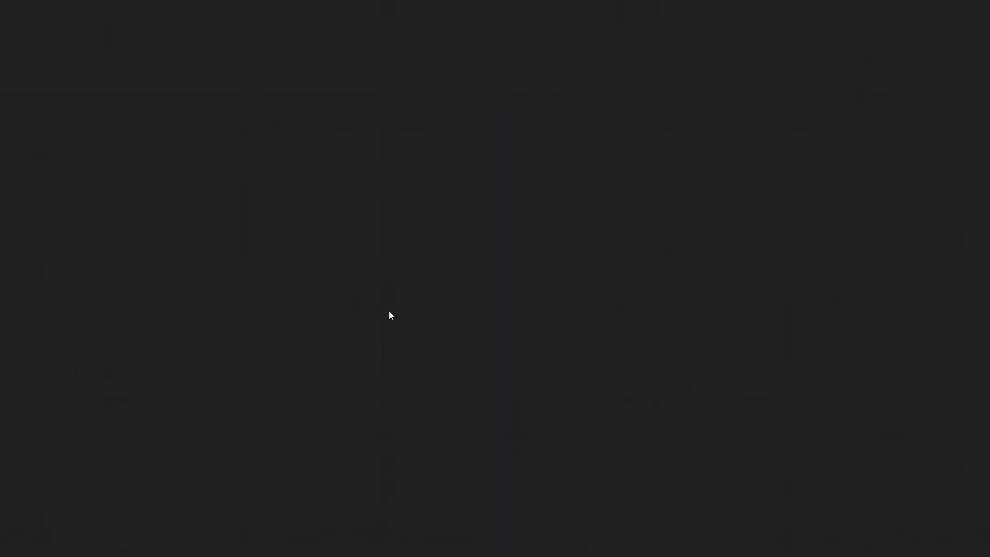
# Search the node list for "latent" and add an Empty Latent Image node to the blank canvas
pyautogui.doubleClick(457, 323)
pyautogui.doubleClick(437, 298)
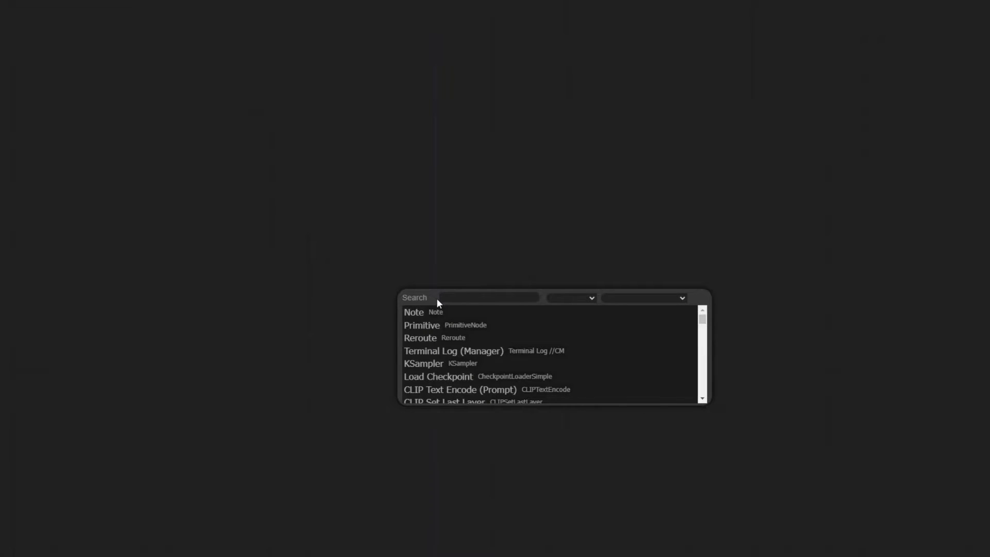
pyautogui.write('laten')
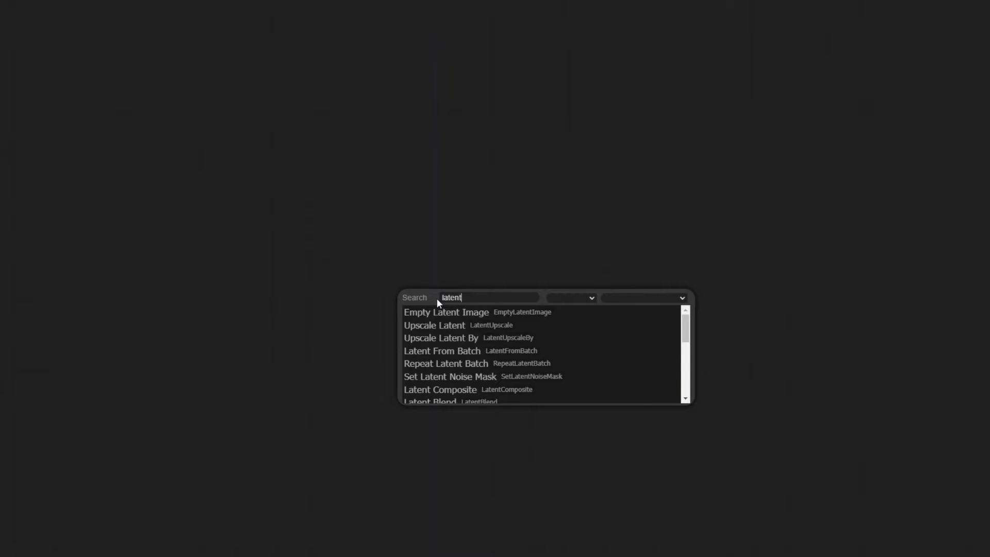
pyautogui.write('t')
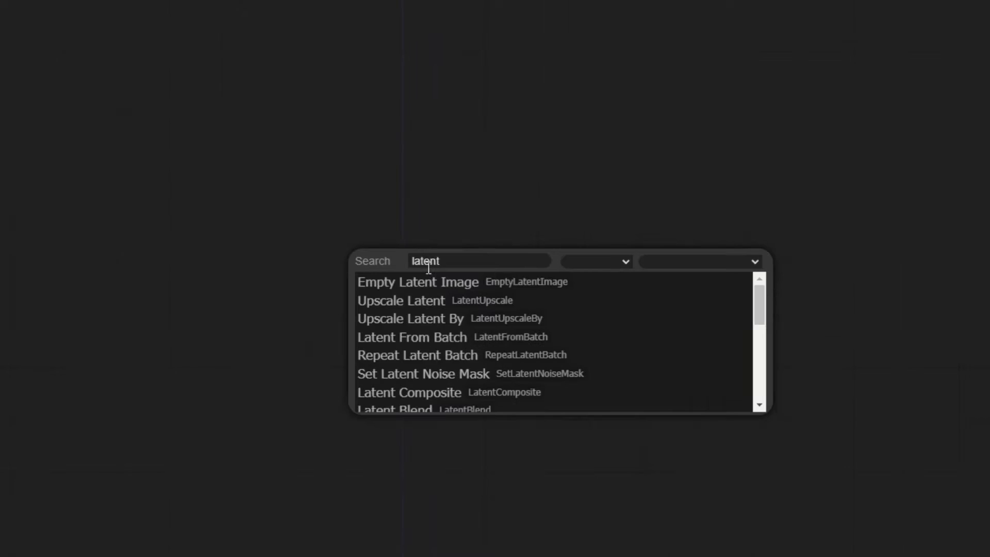
pyautogui.click(467, 285)
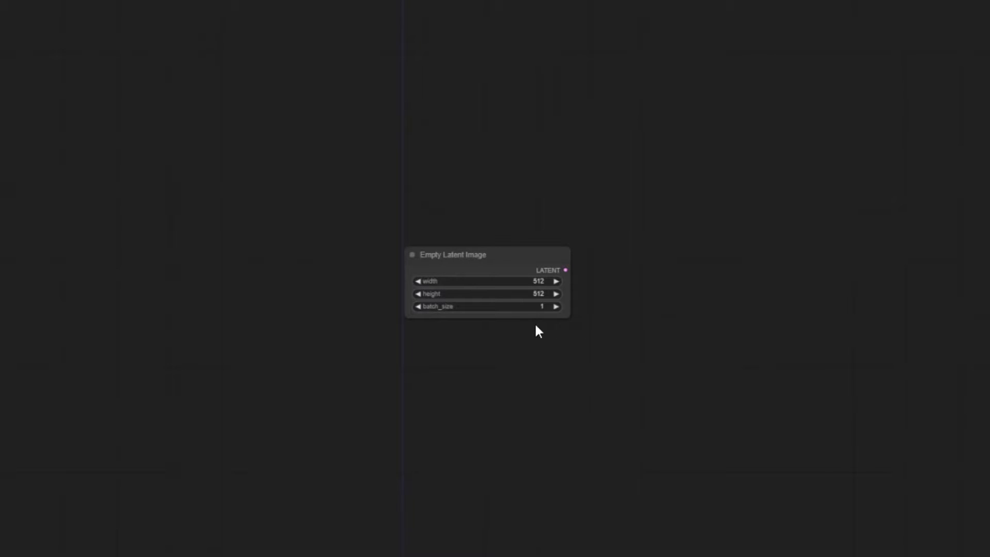
pyautogui.scroll(2, 527, 325)
pyautogui.scroll(3, 528, 324)
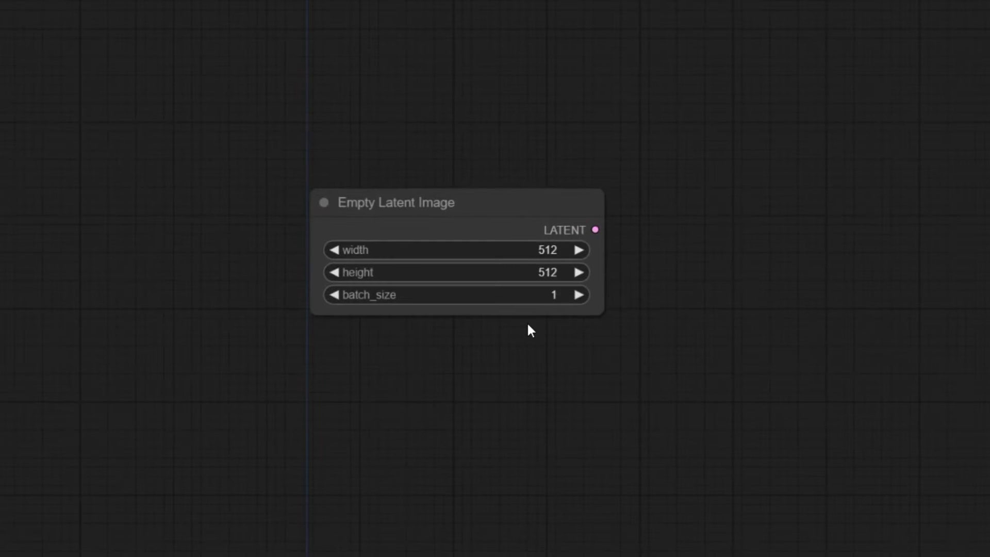
pyautogui.scroll(2, 528, 325)
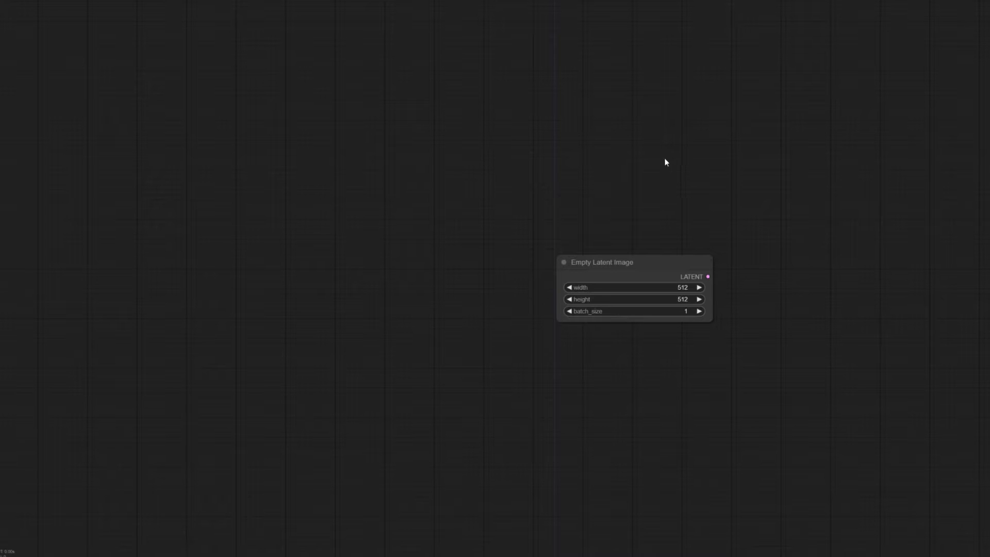
# Search for "load", add a Load Checkpoint node, and place it above and left of the Empty Latent Image node
pyautogui.doubleClick(393, 136)
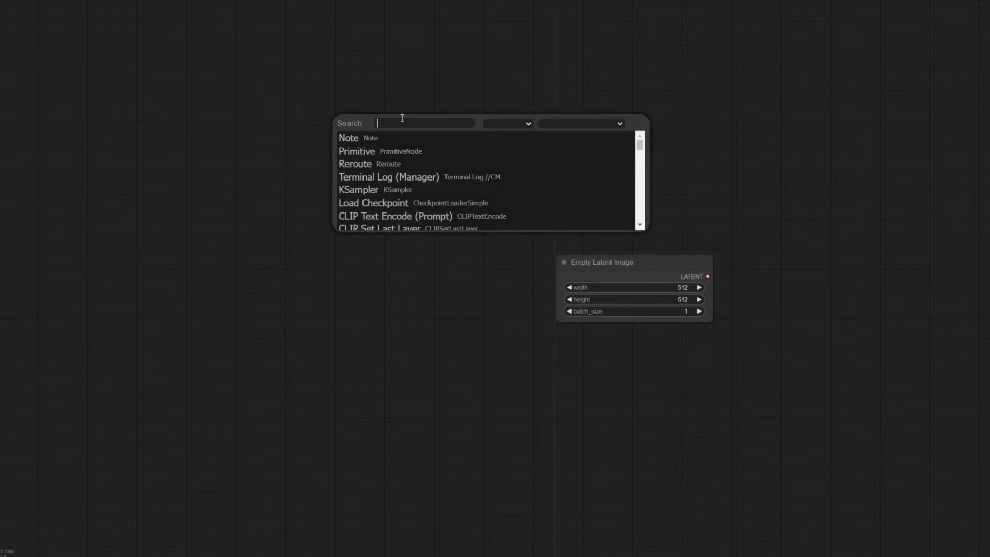
pyautogui.write('load check')
pyautogui.press('Return')
pyautogui.doubleClick(403, 122)
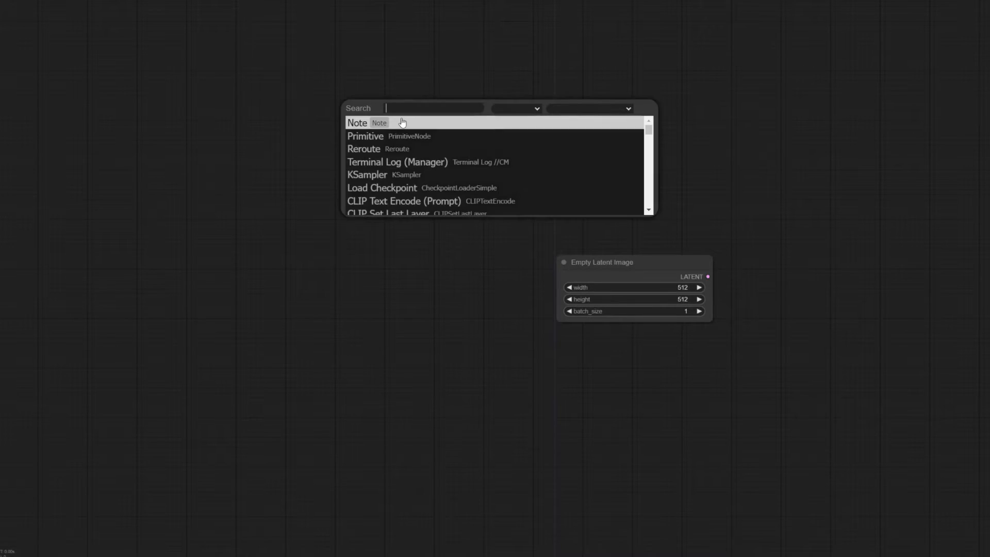
pyautogui.write('load')
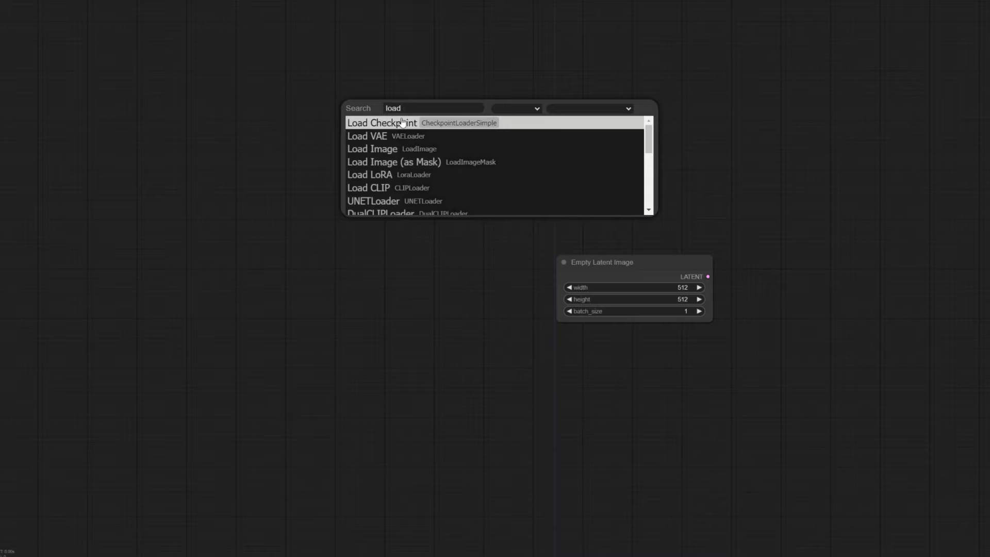
pyautogui.click(403, 123)
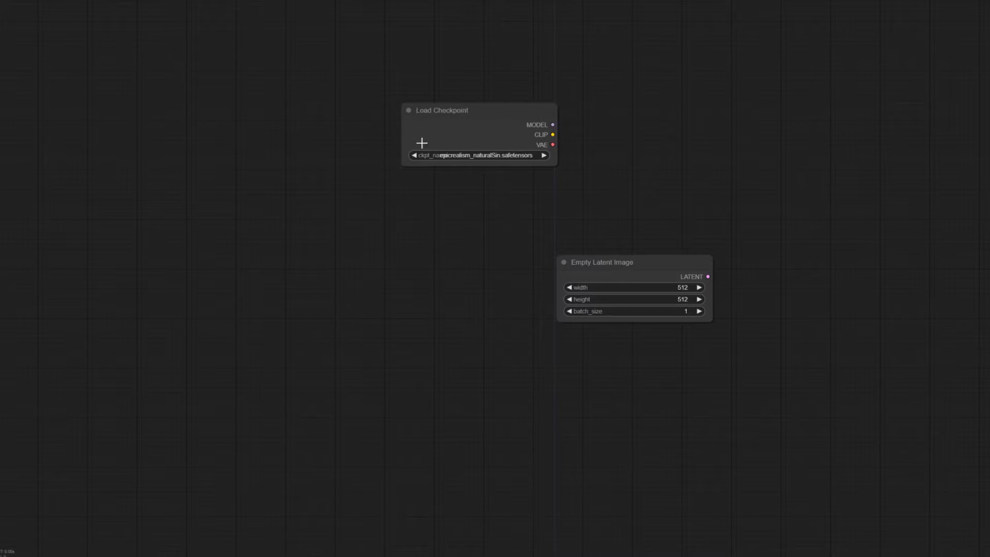
pyautogui.moveTo(512, 114); pyautogui.dragTo(492, 157)
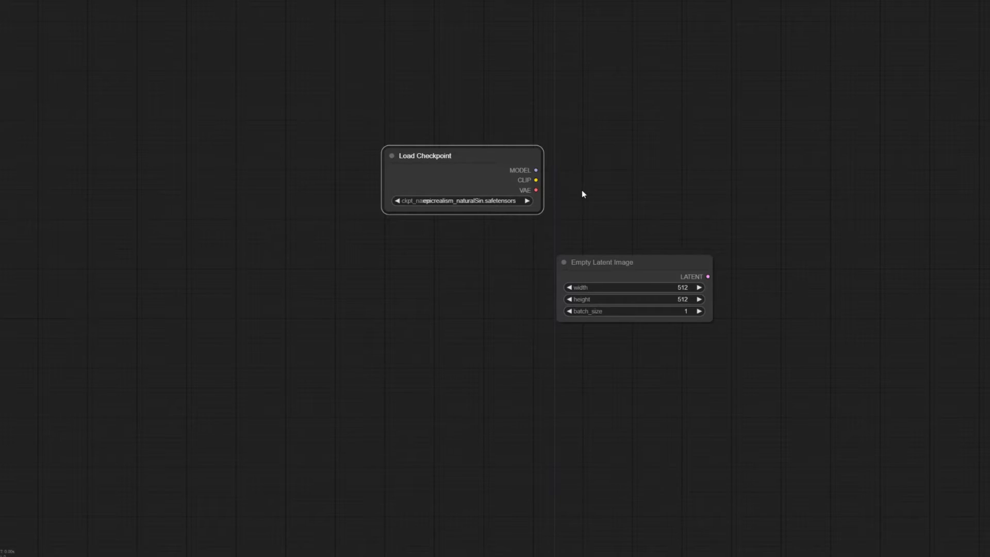
# Move Load Checkpoint further up and left, and add a CLIP Text Encode (Prompt) node from its CLIP output, placed to its upper right
pyautogui.scroll(4, 582, 194)
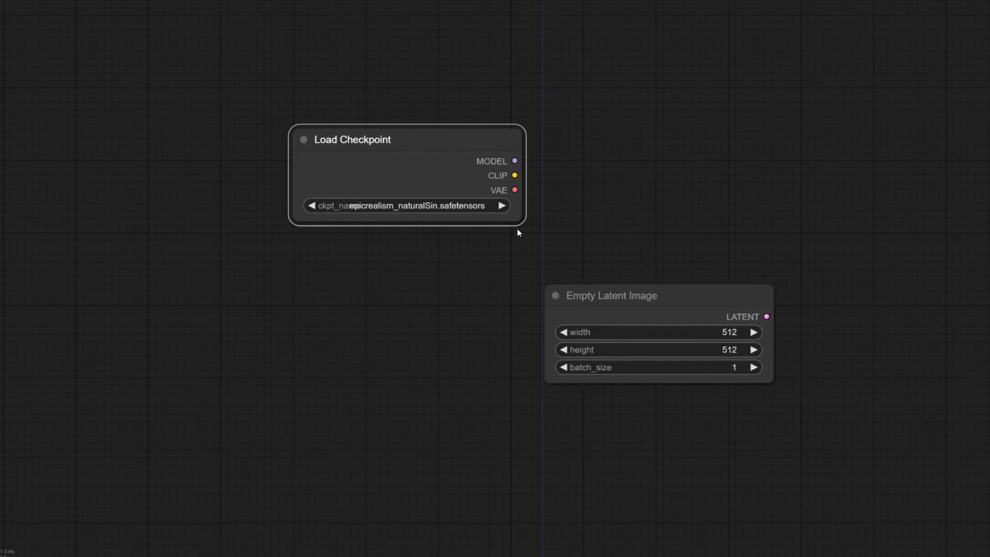
pyautogui.scroll(-3, 518, 227)
pyautogui.scroll(-1, 517, 228)
pyautogui.moveTo(472, 163); pyautogui.dragTo(421, 106)
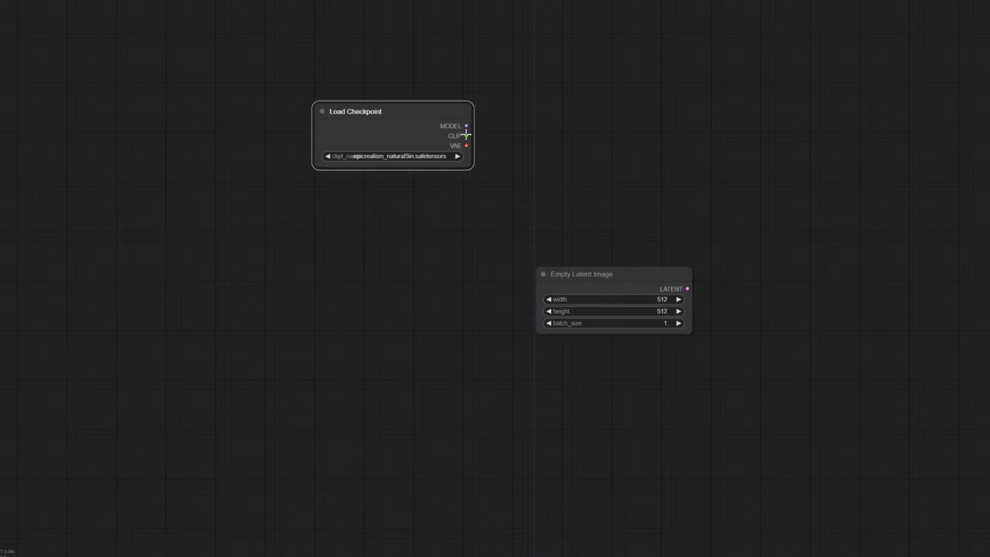
pyautogui.moveTo(466, 135); pyautogui.dragTo(576, 69)
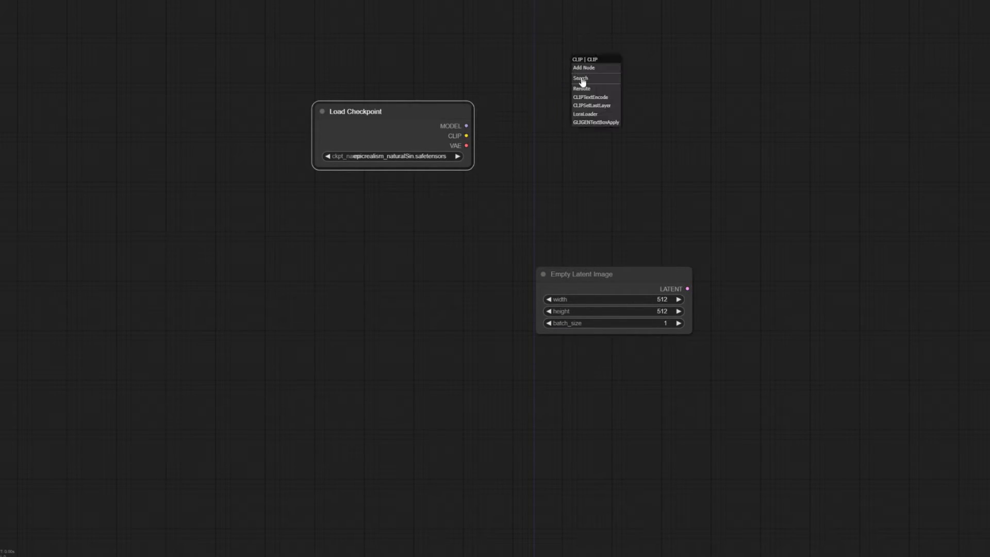
pyautogui.click(604, 100)
pyautogui.click(619, 42)
pyautogui.moveTo(619, 42); pyautogui.dragTo(614, 8)
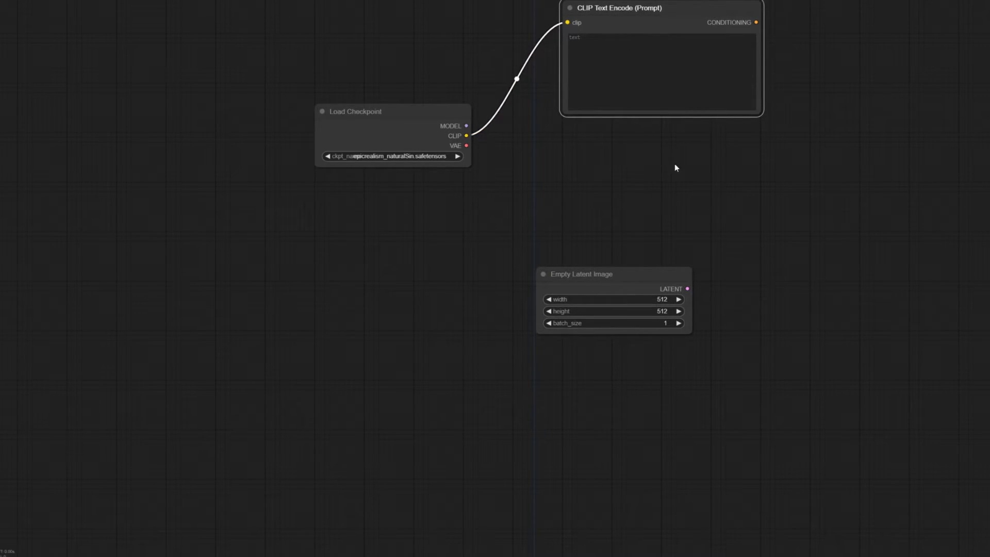
pyautogui.moveTo(856, 155); pyautogui.dragTo(812, 234)
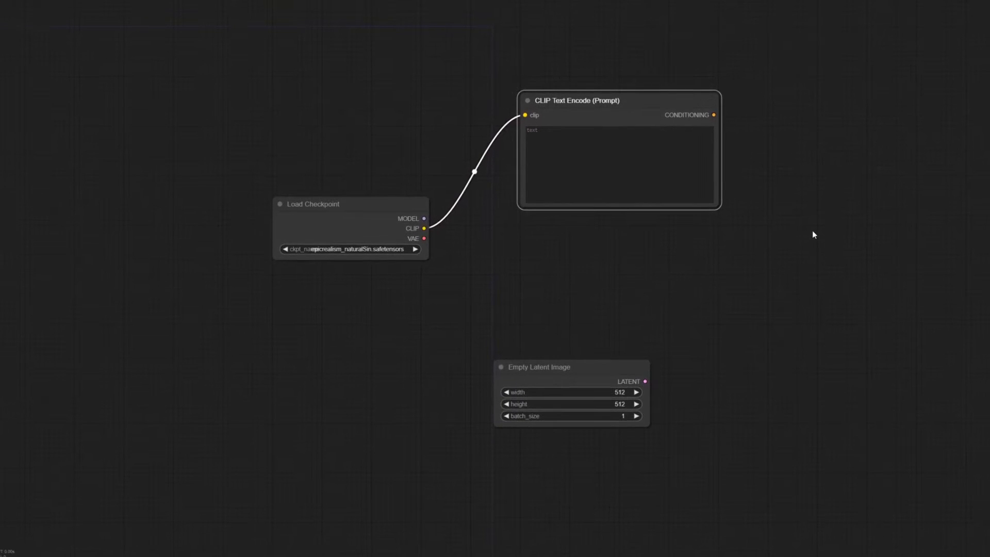
pyautogui.moveTo(609, 101); pyautogui.dragTo(601, 94)
# Enter the sample text "lorem ipsum testing 1 2 3" in the CLIP Text Encode prompt and delete it again
pyautogui.click(584, 149)
pyautogui.write('lorem ipsum')
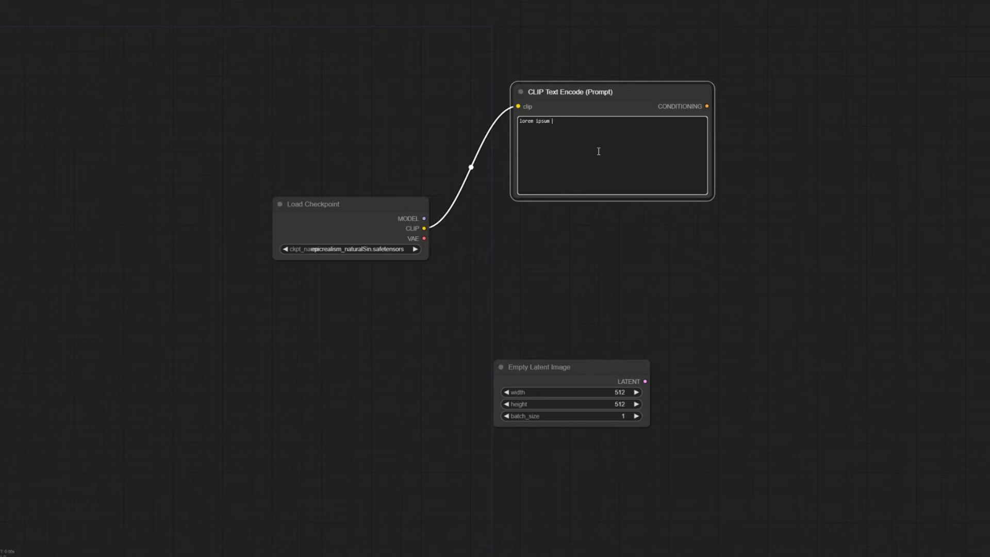
pyautogui.write(' testing 1 2 3')
pyautogui.moveTo(612, 149); pyautogui.dragTo(519, 141)
pyautogui.press('BackSpace')
# Duplicate the CLIP Text Encode node, place the copy below the original, and connect it to the Load Checkpoint CLIP output
pyautogui.click(619, 92)
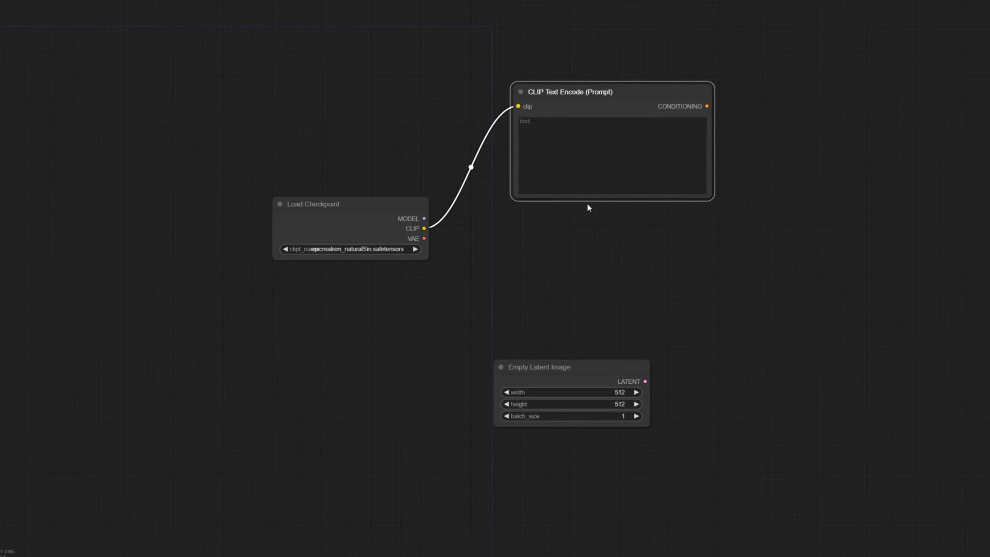
pyautogui.hotkey('ctrl', 'v')
pyautogui.moveTo(601, 233); pyautogui.dragTo(589, 217)
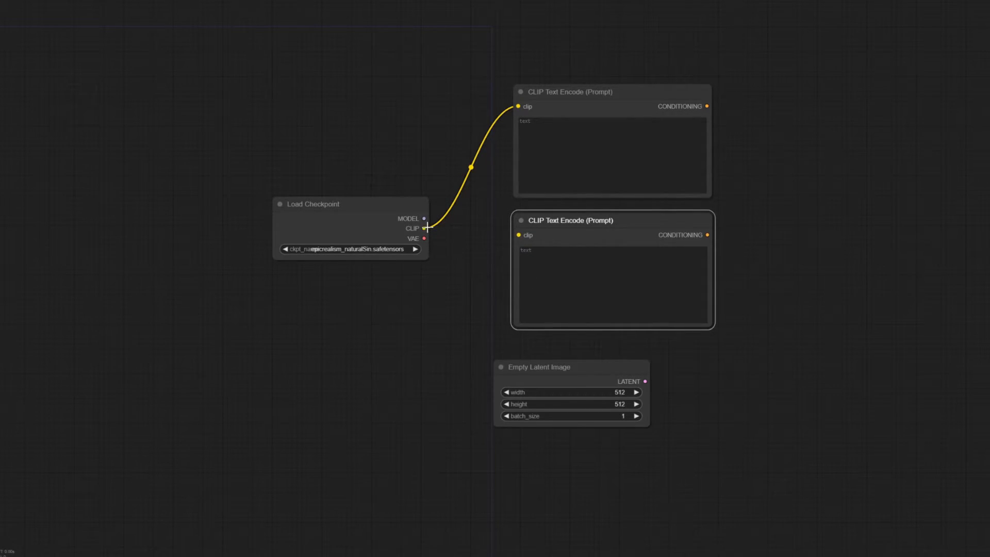
pyautogui.moveTo(424, 228); pyautogui.dragTo(519, 234)
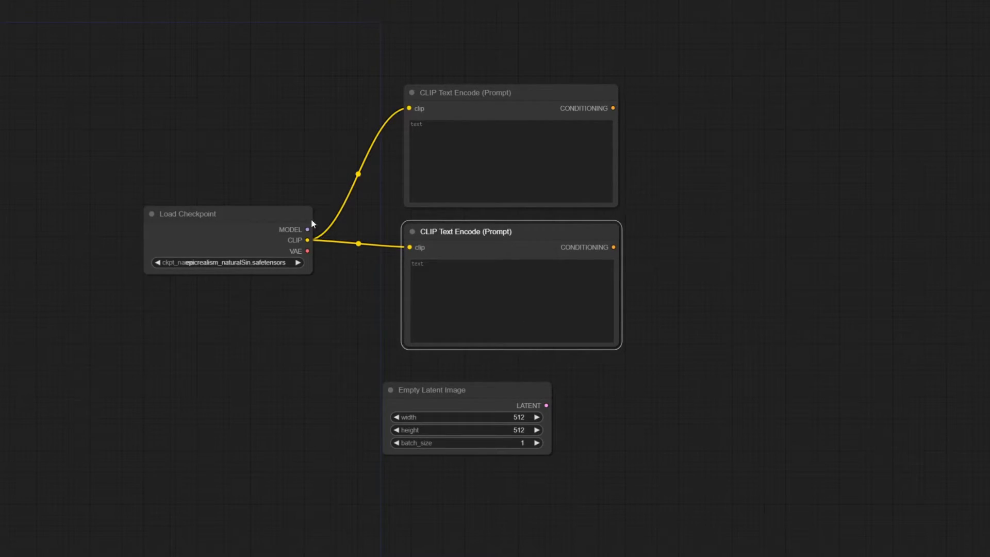
# Add a KSampler node from the Load Checkpoint MODEL output and place it to the right of the two prompt nodes
pyautogui.moveTo(305, 229); pyautogui.dragTo(701, 230)
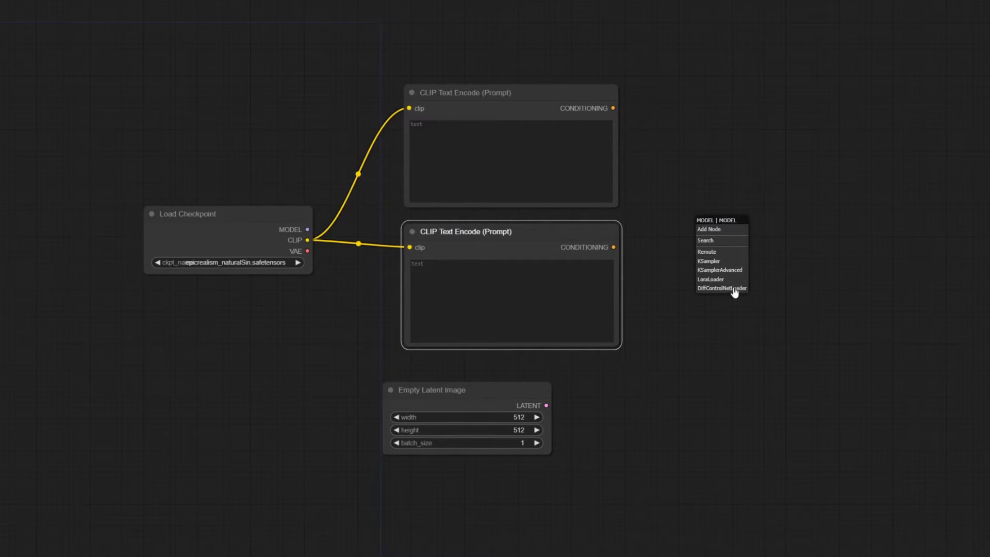
pyautogui.click(734, 261)
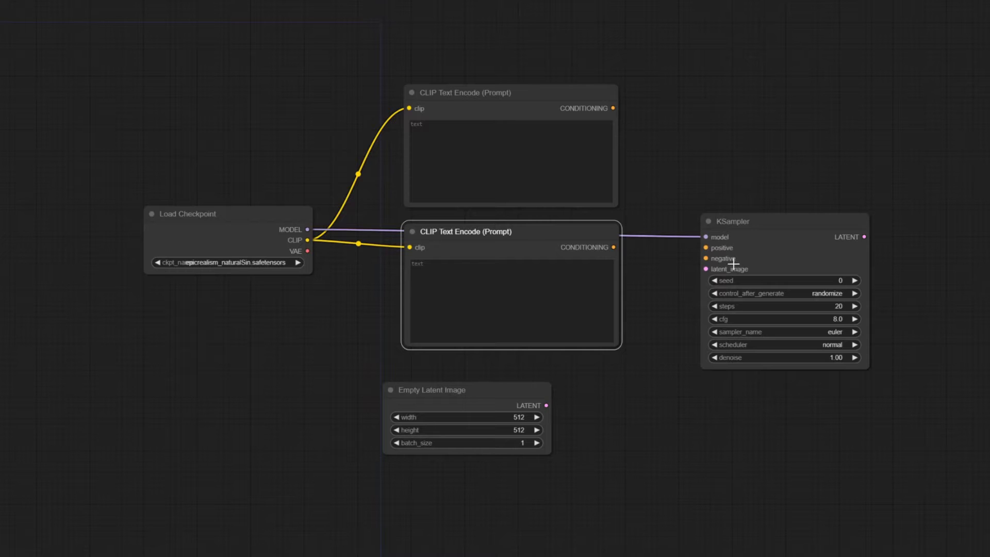
pyautogui.moveTo(758, 224); pyautogui.dragTo(753, 157)
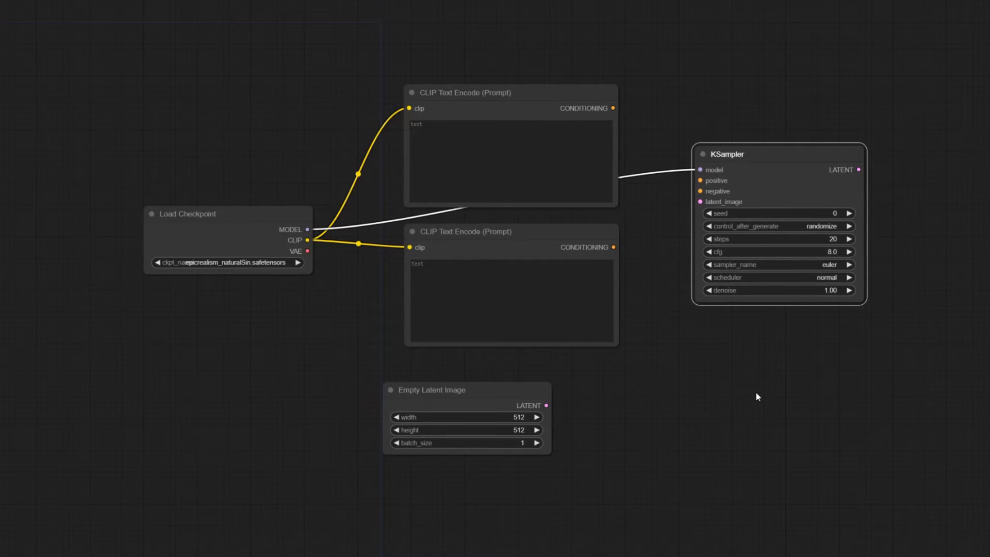
# Connect the upper prompt's CONDITIONING output to the KSampler positive input and the lower prompt's to the negative input
pyautogui.moveTo(613, 108); pyautogui.dragTo(638, 150)
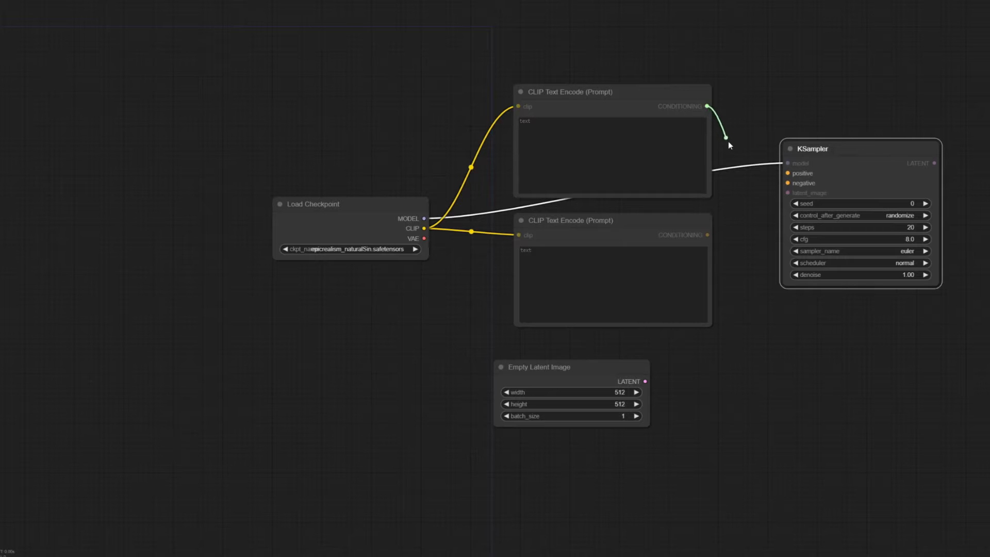
pyautogui.moveTo(729, 145); pyautogui.dragTo(787, 173)
pyautogui.moveTo(709, 236); pyautogui.dragTo(787, 184)
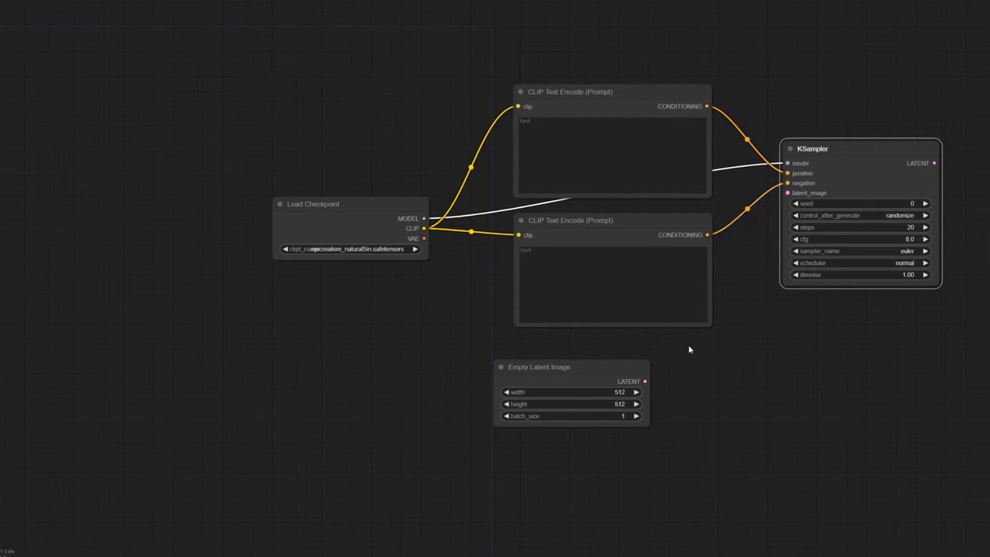
# Connect the Empty Latent Image LATENT output to the KSampler latent_image input and review the control_after_generate options
pyautogui.moveTo(645, 381); pyautogui.dragTo(787, 193)
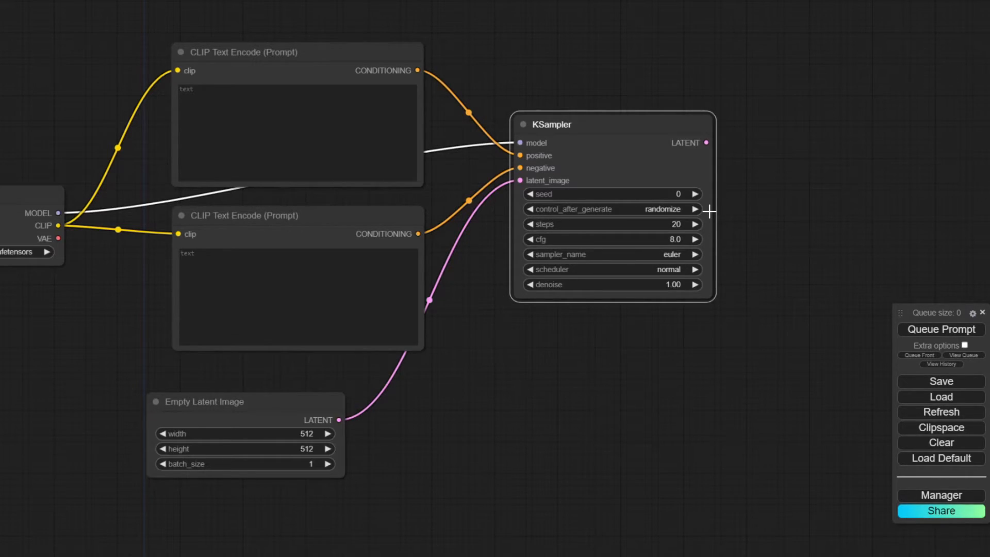
pyautogui.click(676, 211)
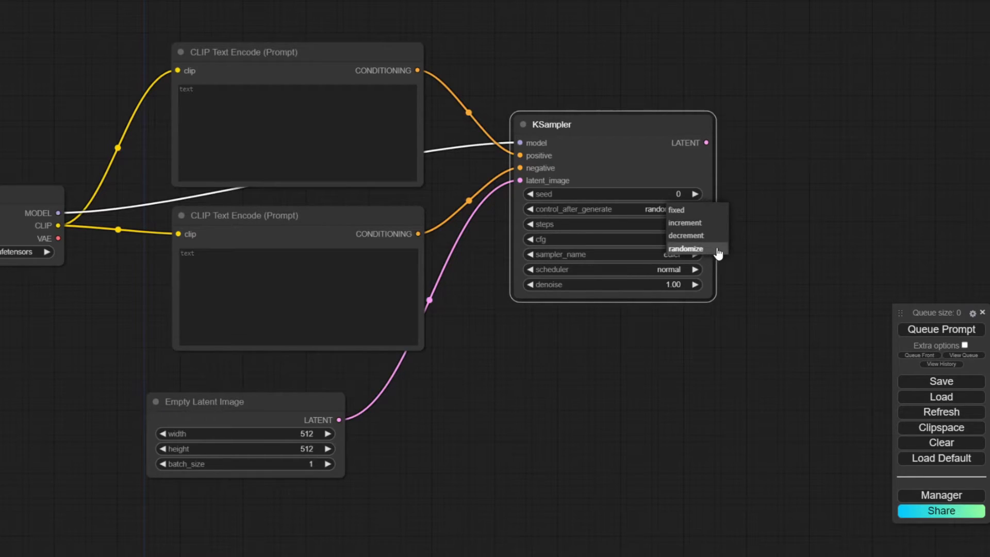
pyautogui.click(766, 251)
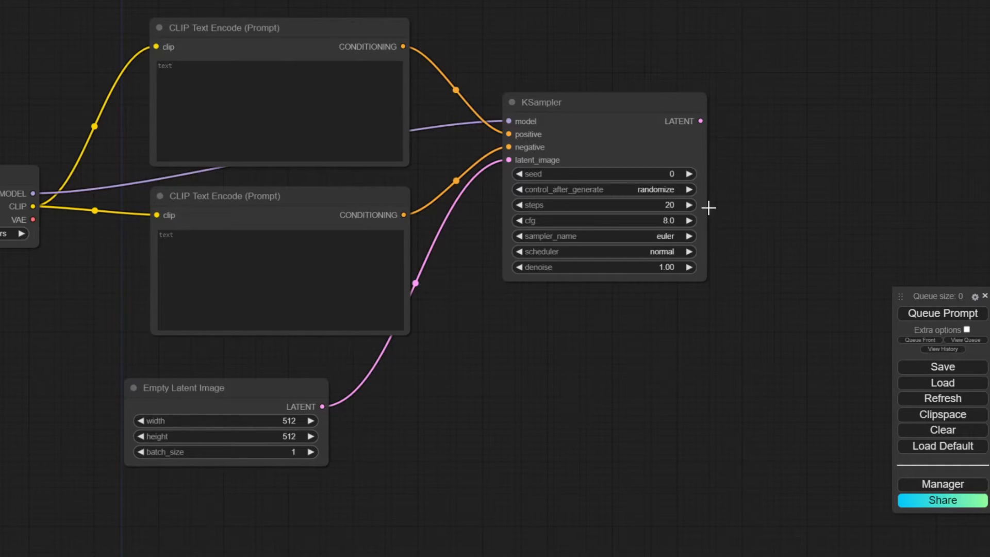
# Change the KSampler steps to 5 and set them back to 20
pyautogui.moveTo(667, 206)
pyautogui.mouseDown()
pyautogui.moveTo(645, 210)
pyautogui.moveTo(683, 212)
pyautogui.moveTo(648, 218)
pyautogui.moveTo(675, 211)
pyautogui.mouseUp()
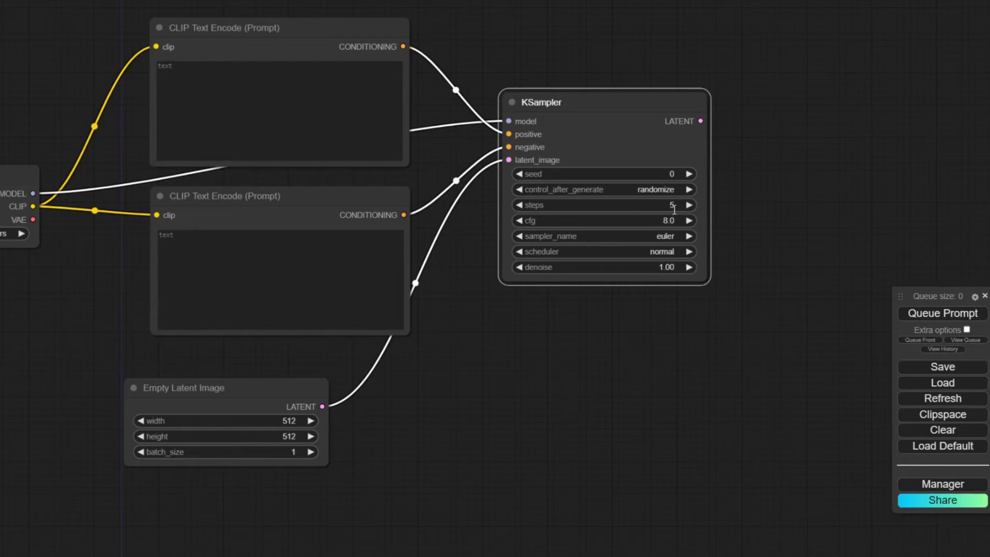
pyautogui.click(670, 207)
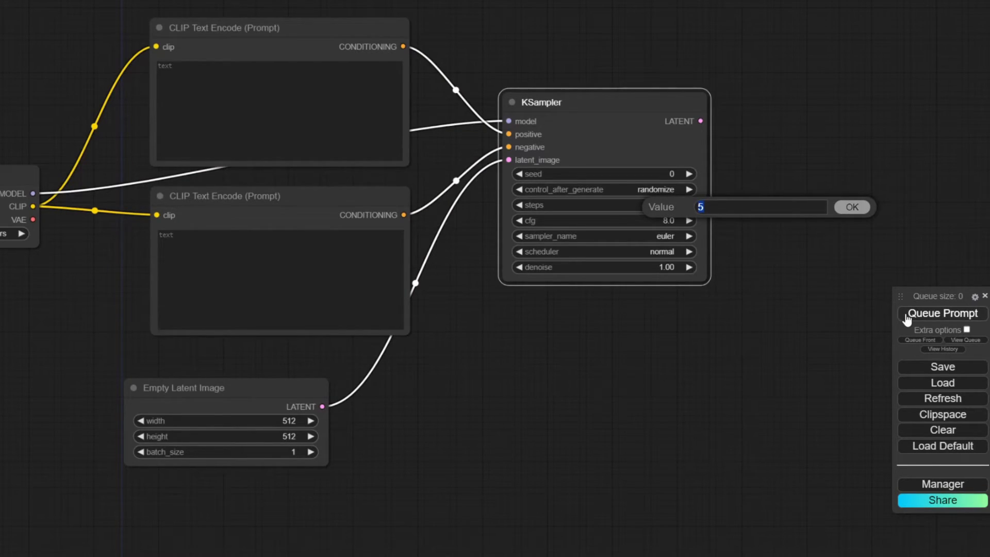
pyautogui.write('20')
pyautogui.press('Return')
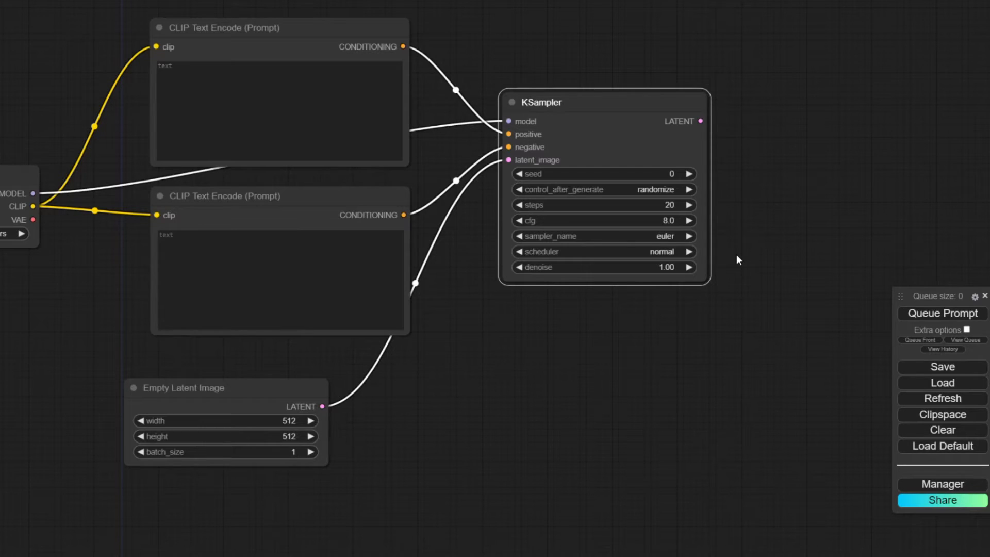
# Set the KSampler sampler_name to dpm_2 and the scheduler to karras
pyautogui.click(674, 236)
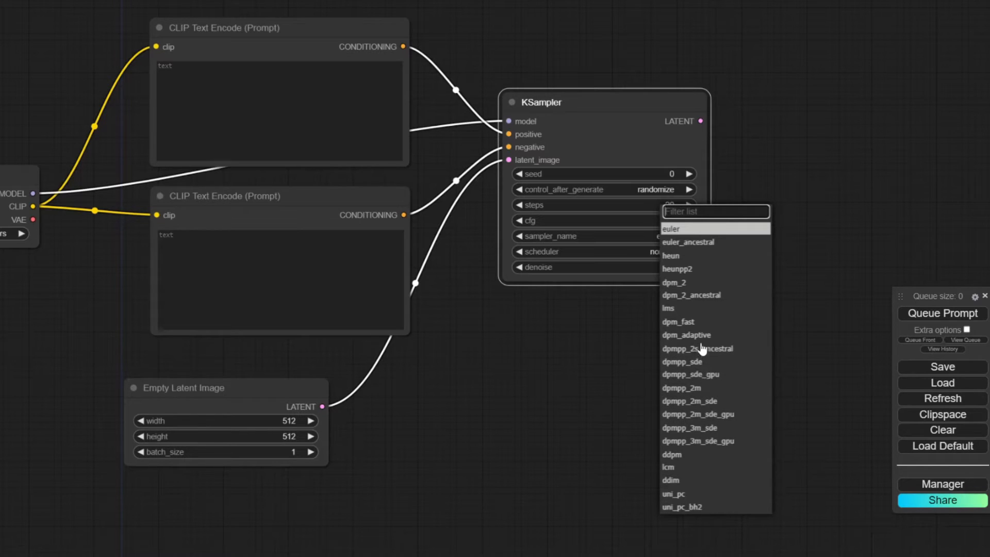
pyautogui.click(696, 282)
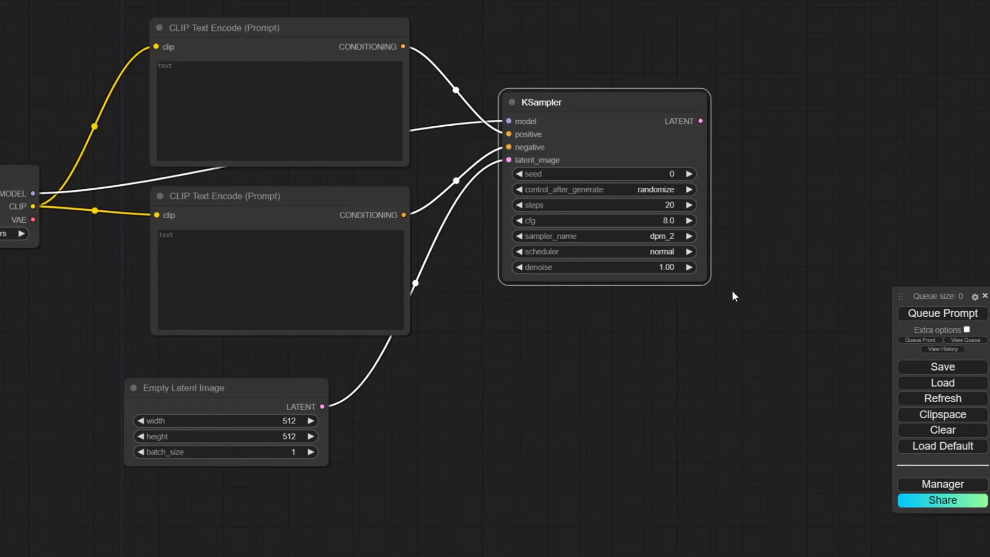
pyautogui.click(670, 251)
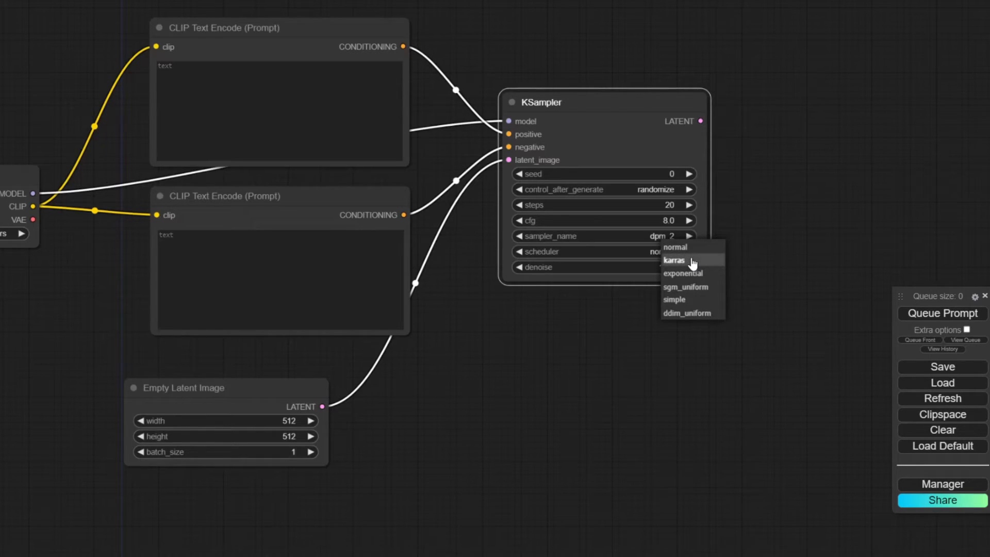
pyautogui.click(692, 261)
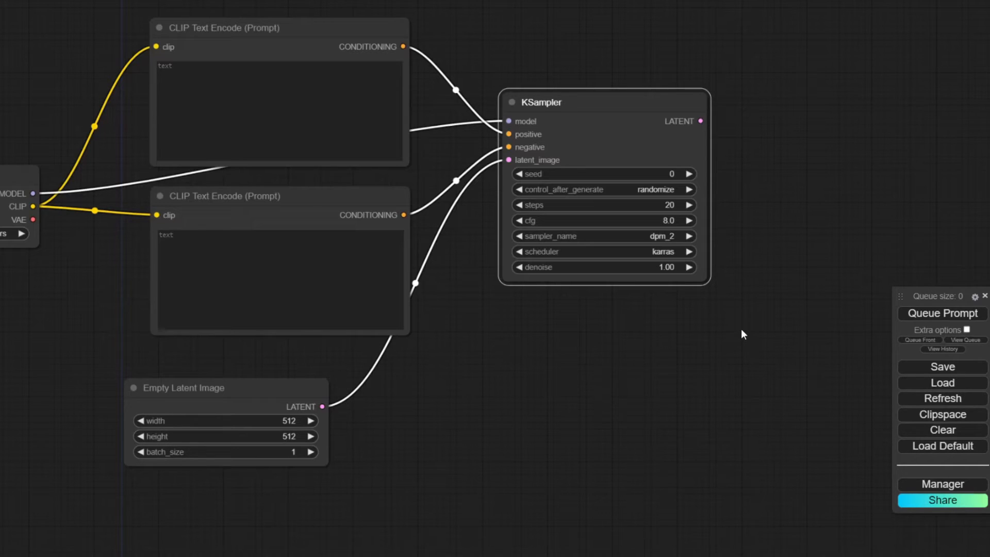
pyautogui.moveTo(659, 266); pyautogui.dragTo(662, 292)
# Add a VAE Decode node from the KSampler LATENT output and place it just to the right of the KSampler
pyautogui.moveTo(557, 314); pyautogui.dragTo(636, 308)
pyautogui.moveTo(777, 282); pyautogui.dragTo(495, 315)
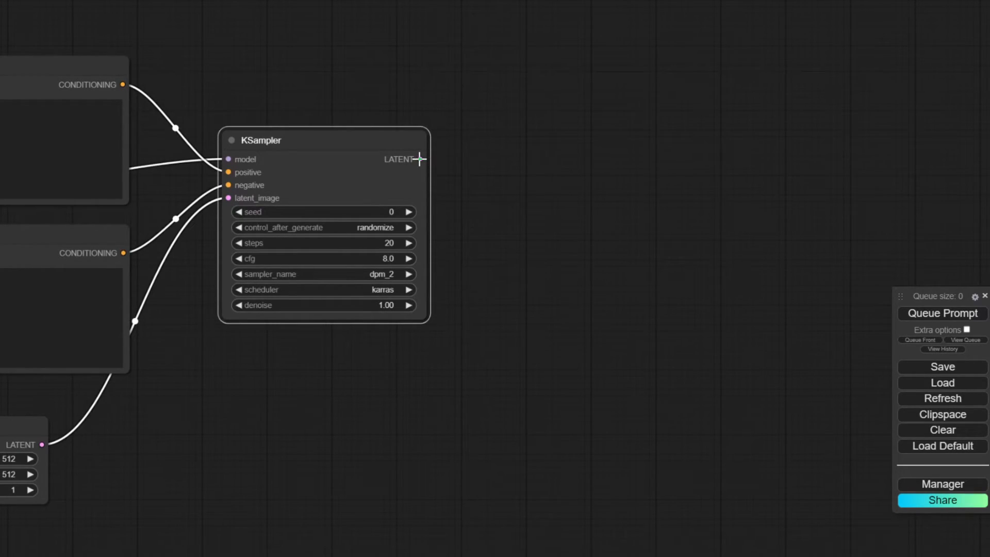
pyautogui.moveTo(419, 159); pyautogui.dragTo(423, 159)
pyautogui.moveTo(508, 163); pyautogui.dragTo(511, 163)
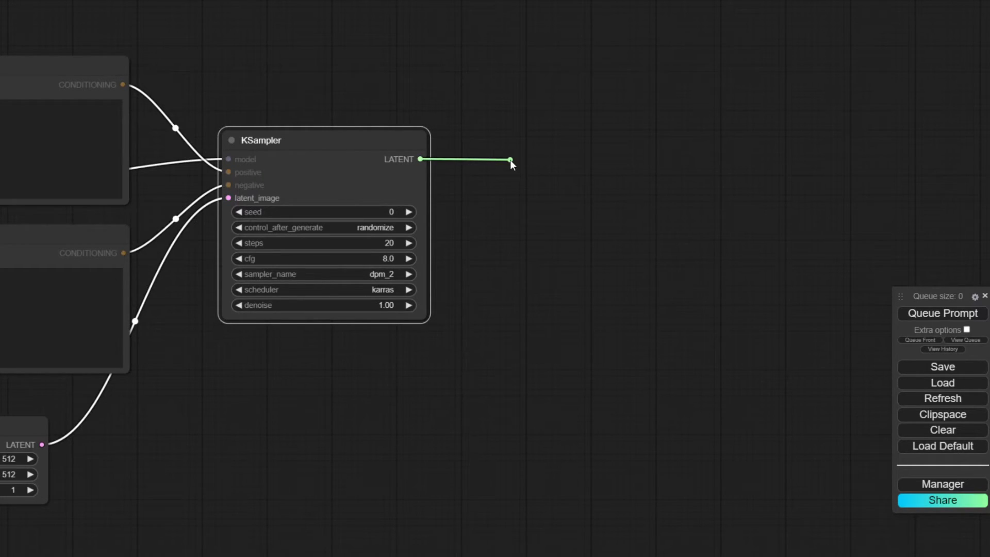
pyautogui.moveTo(510, 163); pyautogui.dragTo(510, 163)
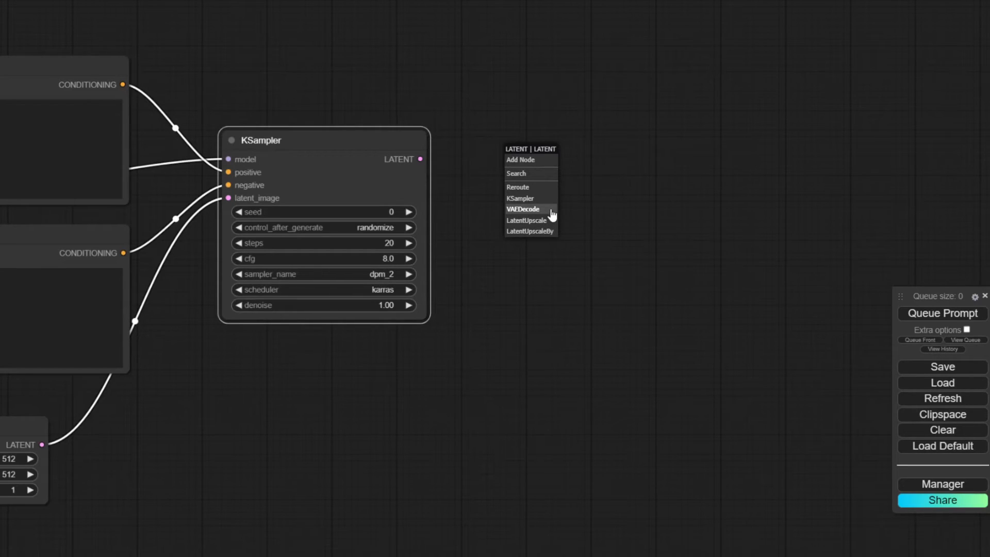
pyautogui.click(536, 208)
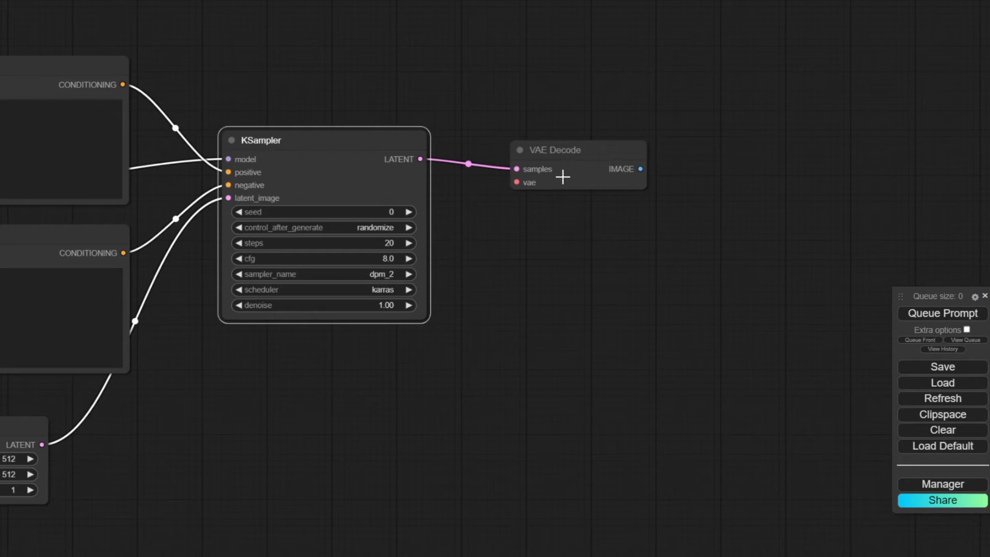
pyautogui.click(576, 156)
pyautogui.moveTo(576, 156); pyautogui.dragTo(561, 149)
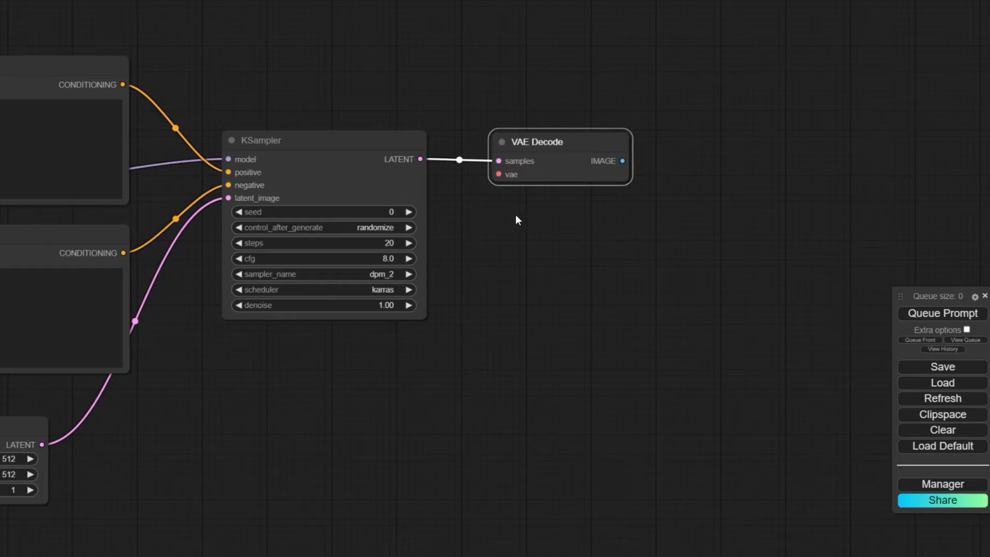
# Add a Load VAE node above the KSampler with vae-ft-mse-840000-ema-pruned.ckpt and connect its output to the VAE Decode vae input
pyautogui.doubleClick(262, 20)
pyautogui.write('load')
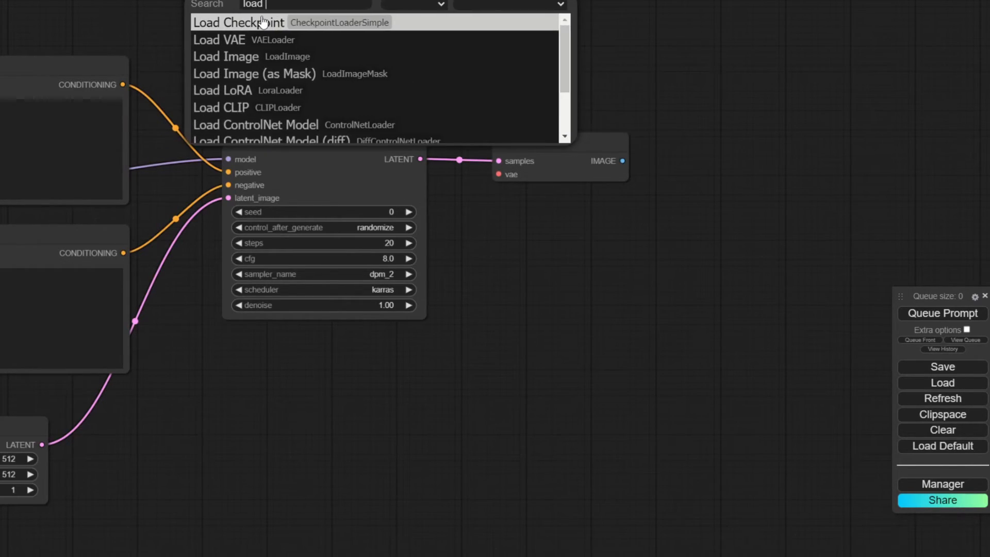
pyautogui.write(' vae')
pyautogui.press('Return')
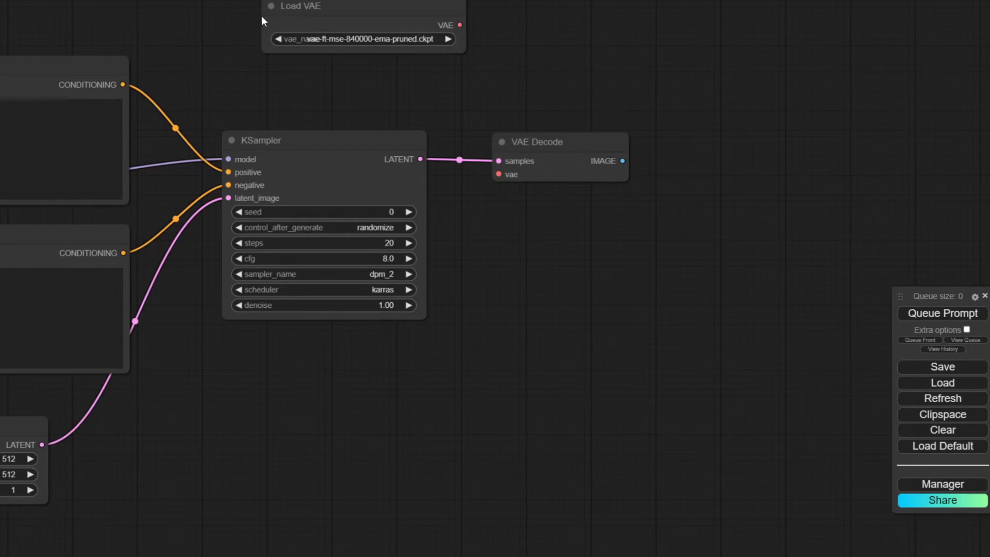
pyautogui.moveTo(326, 7); pyautogui.dragTo(294, 48)
pyautogui.click(312, 81)
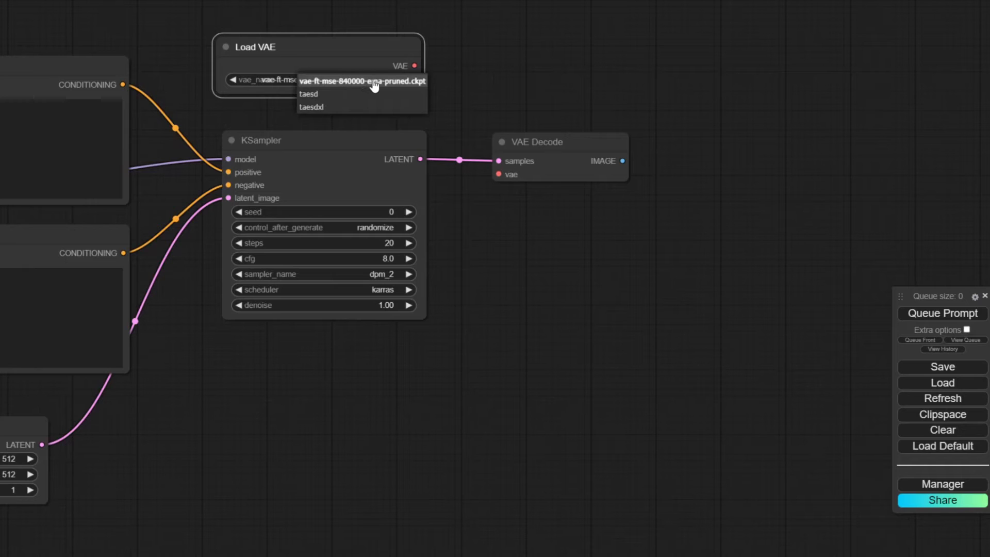
pyautogui.click(393, 82)
pyautogui.moveTo(414, 66); pyautogui.dragTo(498, 174)
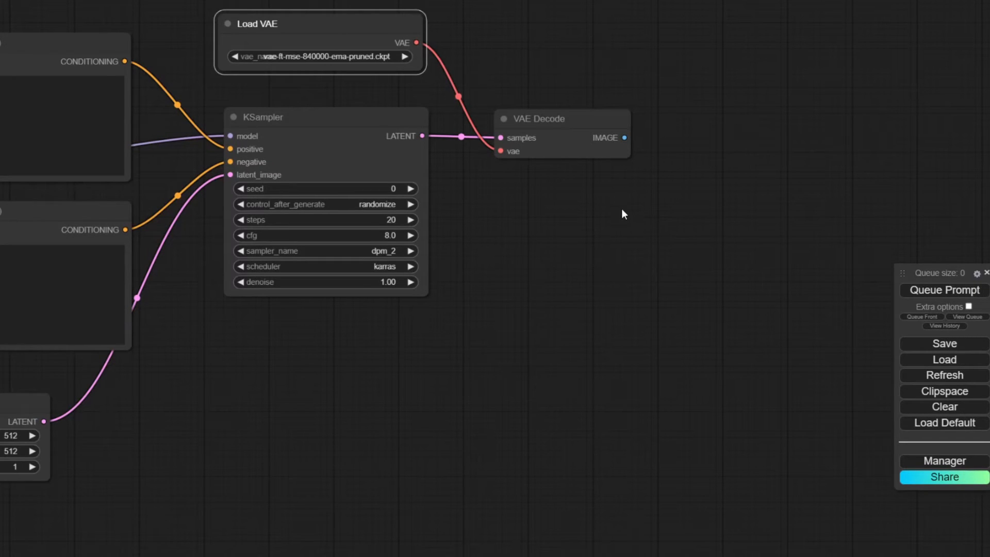
# Add a Preview Image node from the VAE Decode IMAGE output, place it below VAE Decode, and enlarge it
pyautogui.moveTo(624, 137); pyautogui.dragTo(631, 149)
pyautogui.moveTo(579, 186); pyautogui.dragTo(476, 181)
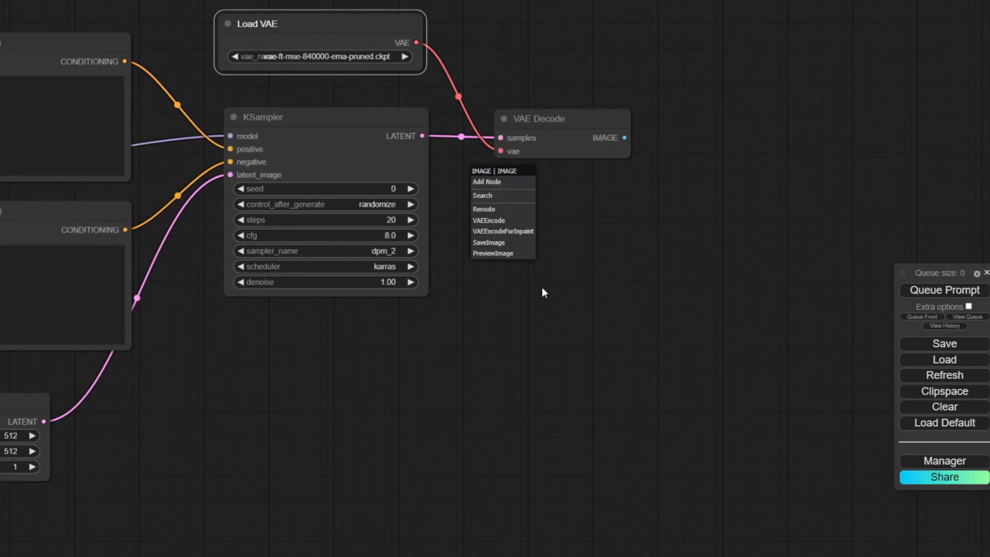
pyautogui.click(503, 253)
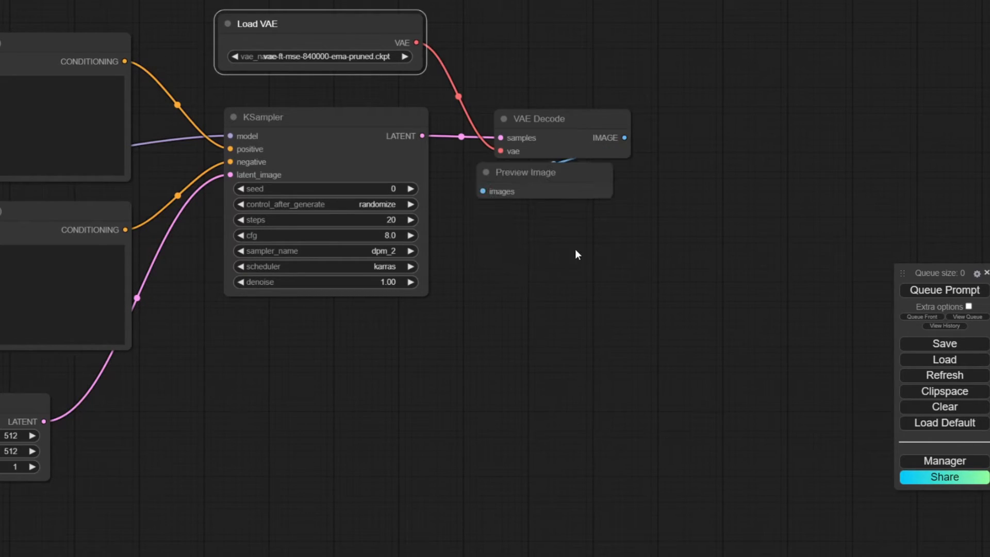
pyautogui.moveTo(545, 177); pyautogui.dragTo(523, 199)
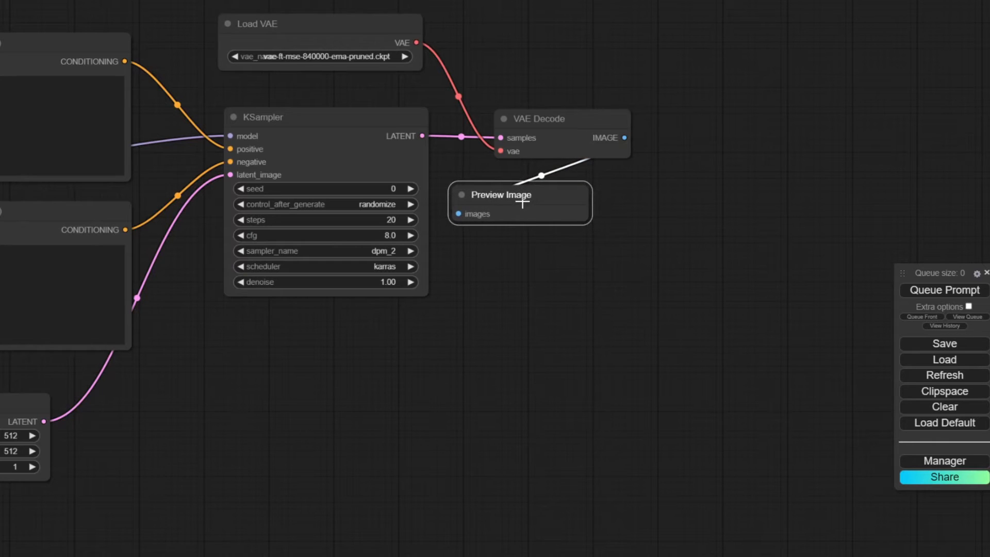
pyautogui.moveTo(587, 221); pyautogui.dragTo(815, 521)
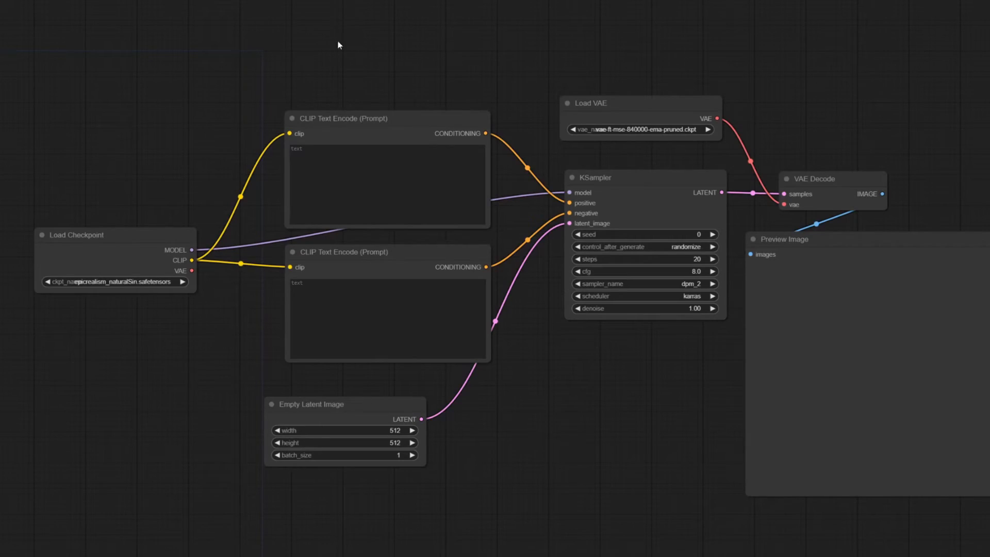
# Enter the positive prompt "fashion photography, film photography of a young woman wearing haute couture clothing" in the upper CLIP Text Encode node
pyautogui.click(343, 170)
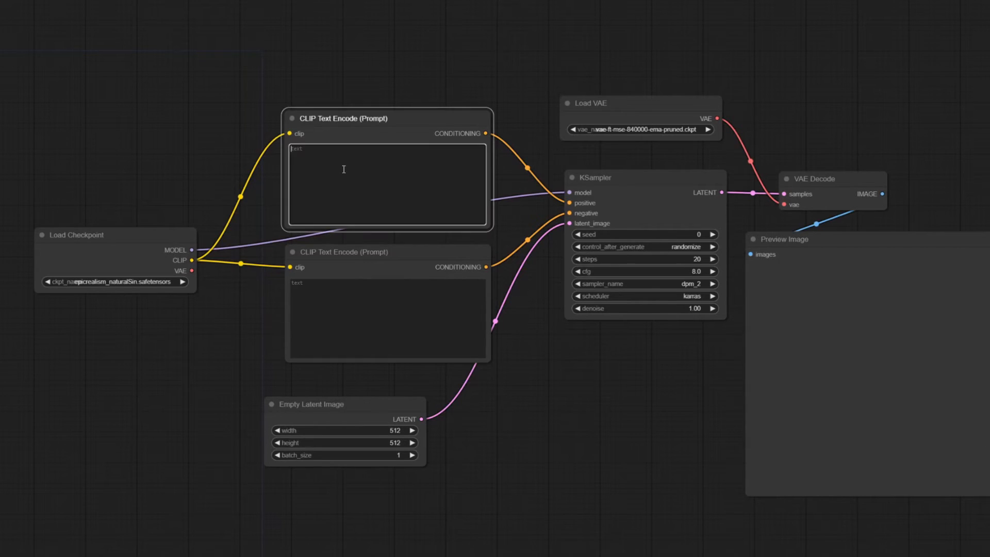
pyautogui.write('fashion photography, ')
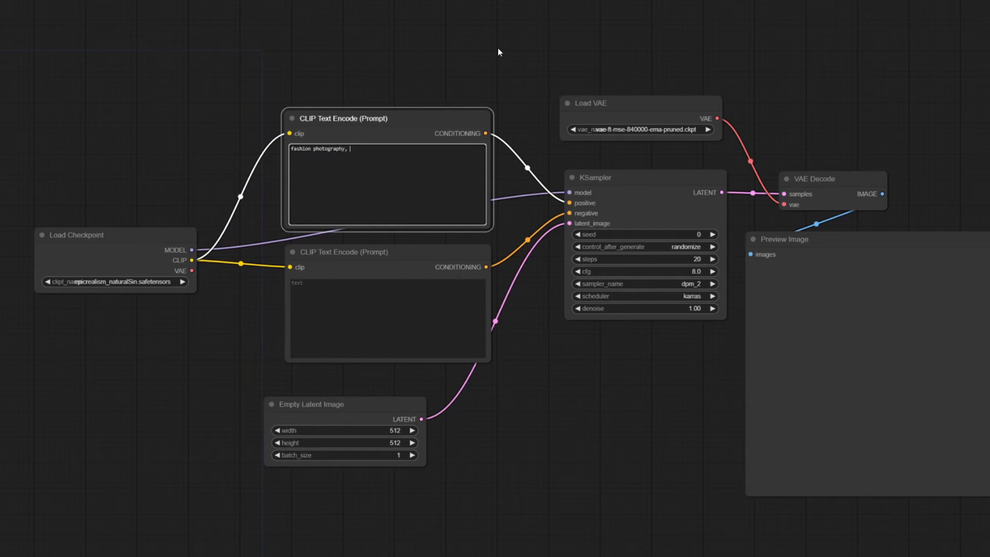
pyautogui.write('film photography of a young woman wearing haute couture clothing')
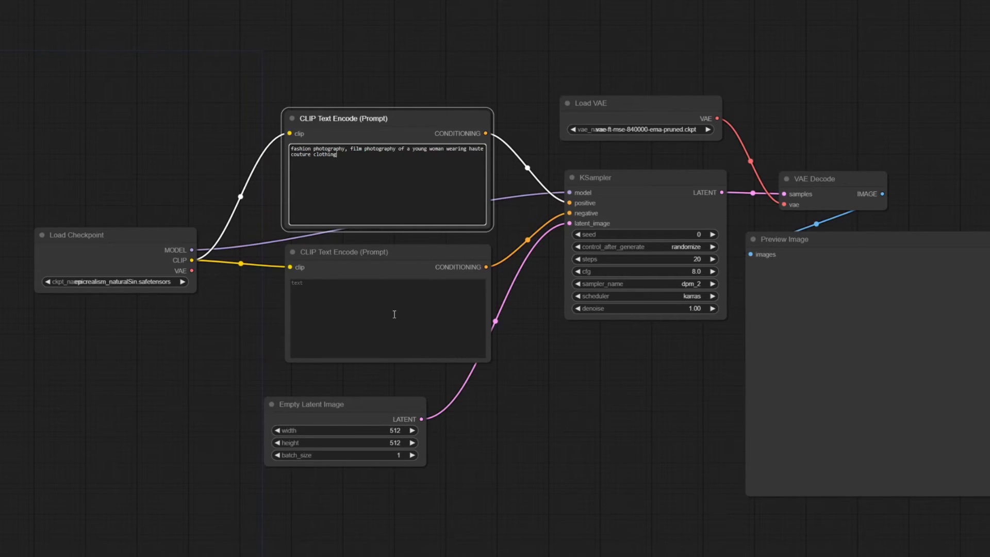
# Enter the negative prompt "horror, watermark, illustration, 3d, render, anime" in the lower CLIP Text Encode node
pyautogui.click(453, 322)
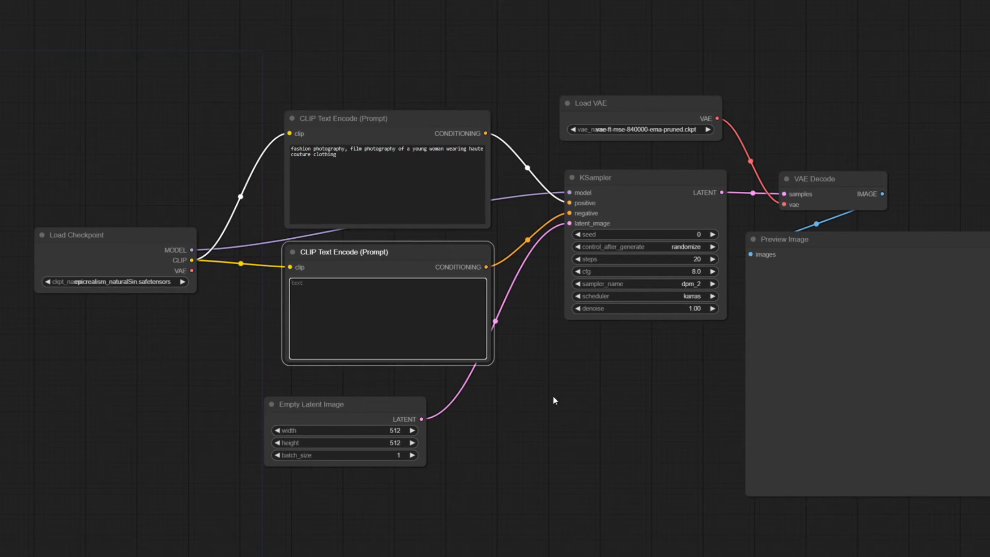
pyautogui.write('horror, watermark,')
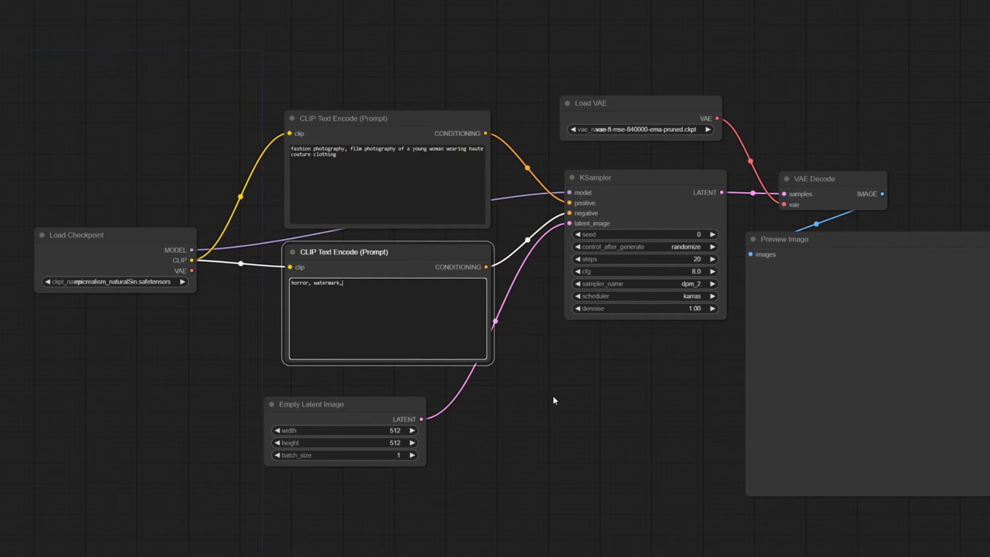
pyautogui.write(' illustration, 3d, render, anime')
pyautogui.click(553, 397)
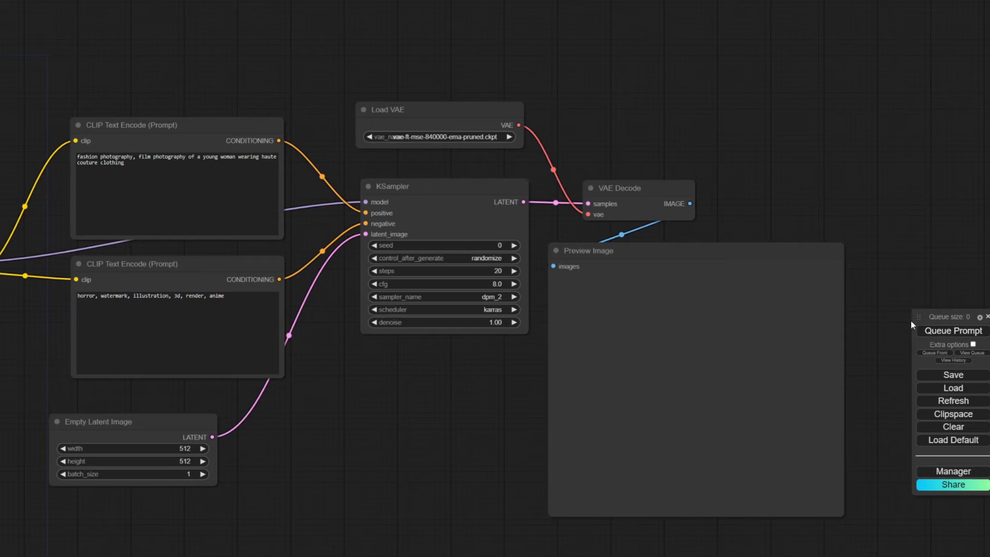
# Queue the prompt to generate an image and inspect the result in the Preview Image node
pyautogui.click(957, 334)
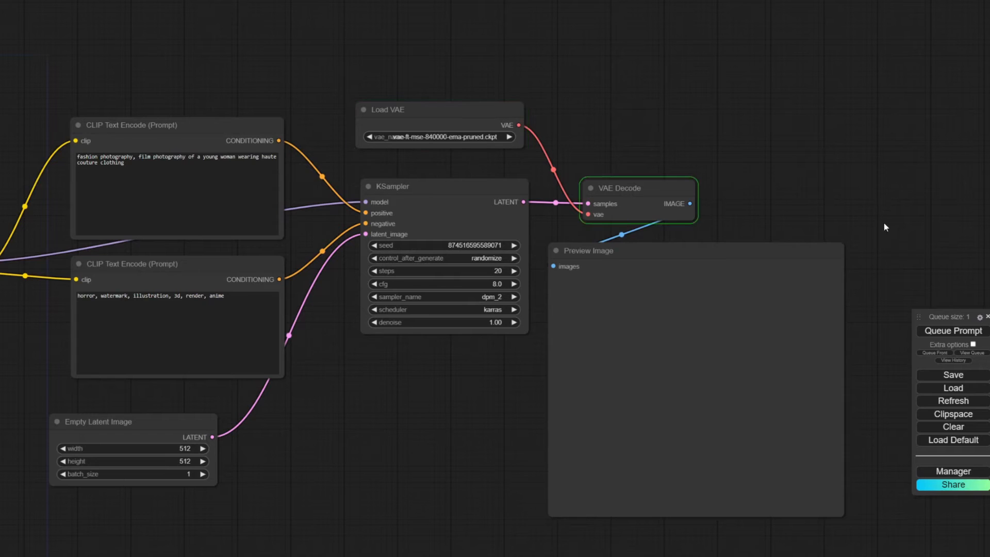
pyautogui.moveTo(872, 238); pyautogui.dragTo(792, 190)
pyautogui.scroll(4, 653, 347)
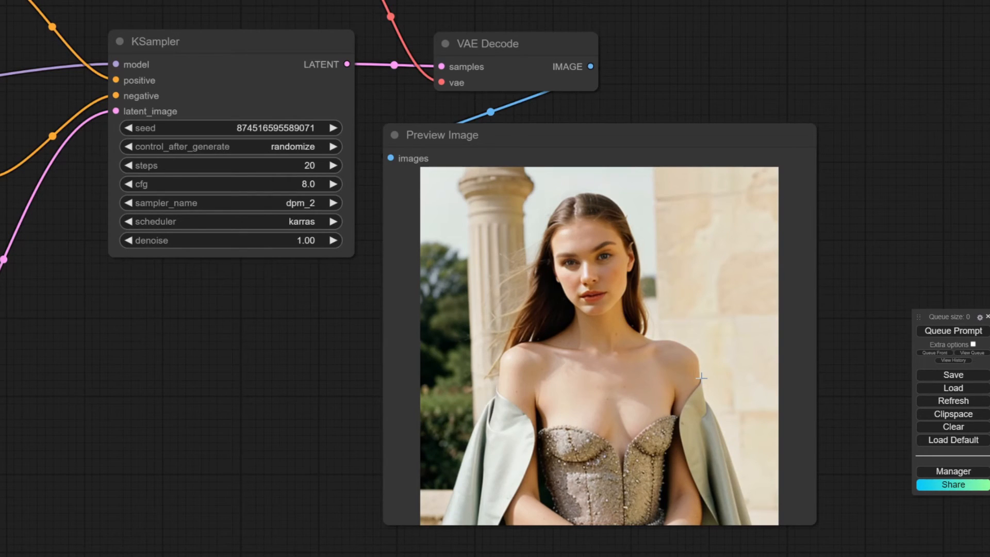
pyautogui.scroll(-4, 701, 377)
# Save the generated image from the Preview Image node to disk
pyautogui.rightClick(640, 301)
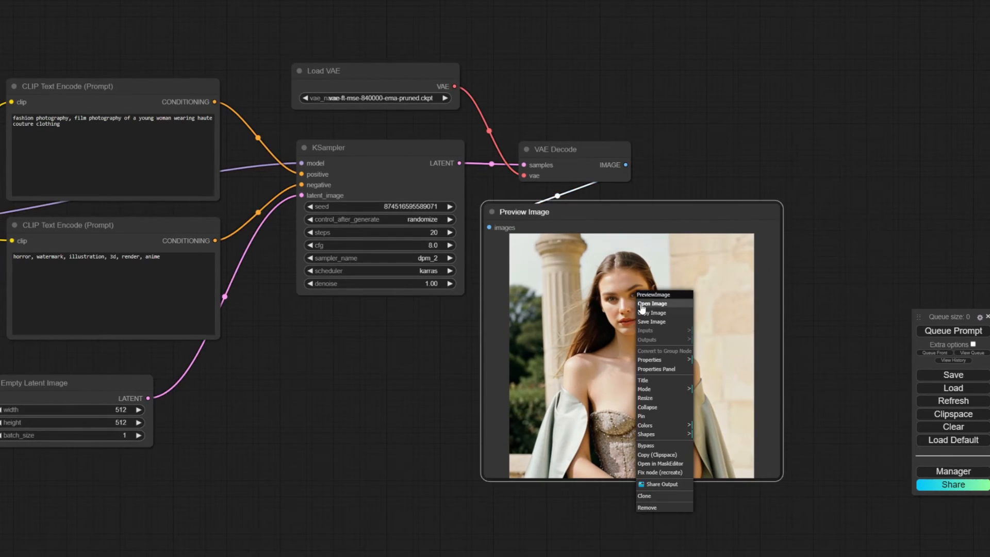
pyautogui.click(664, 323)
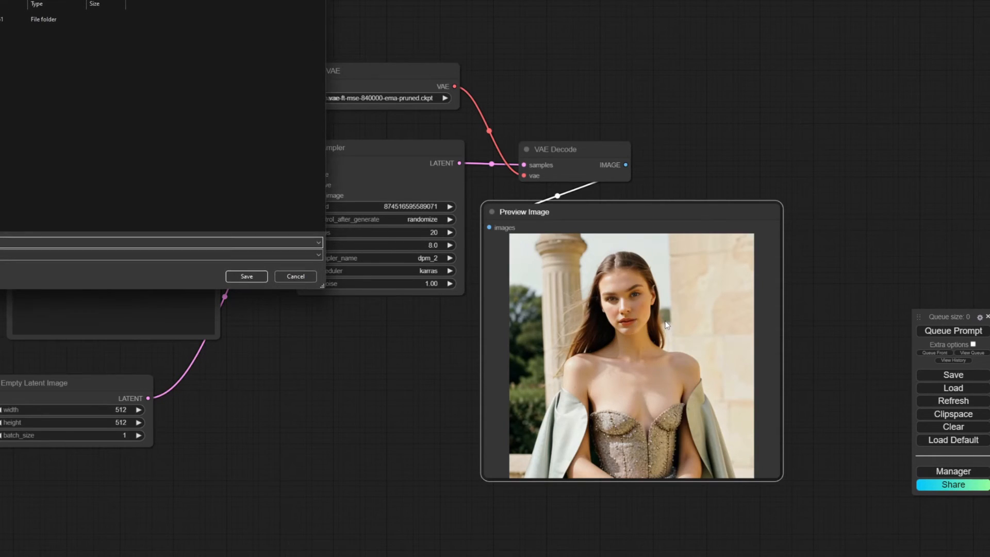
pyautogui.click(256, 277)
# Add a Save Image node from the VAE Decode IMAGE output and place it to the right of the Preview Image node
pyautogui.moveTo(818, 135); pyautogui.dragTo(568, 126)
pyautogui.moveTo(375, 152); pyautogui.dragTo(593, 183)
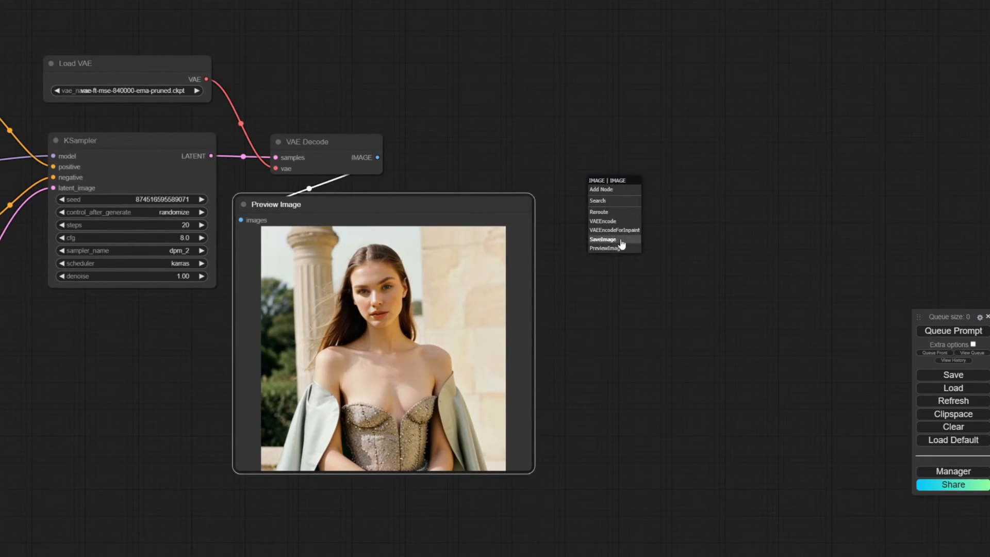
pyautogui.click(617, 239)
pyautogui.moveTo(651, 186); pyautogui.dragTo(619, 213)
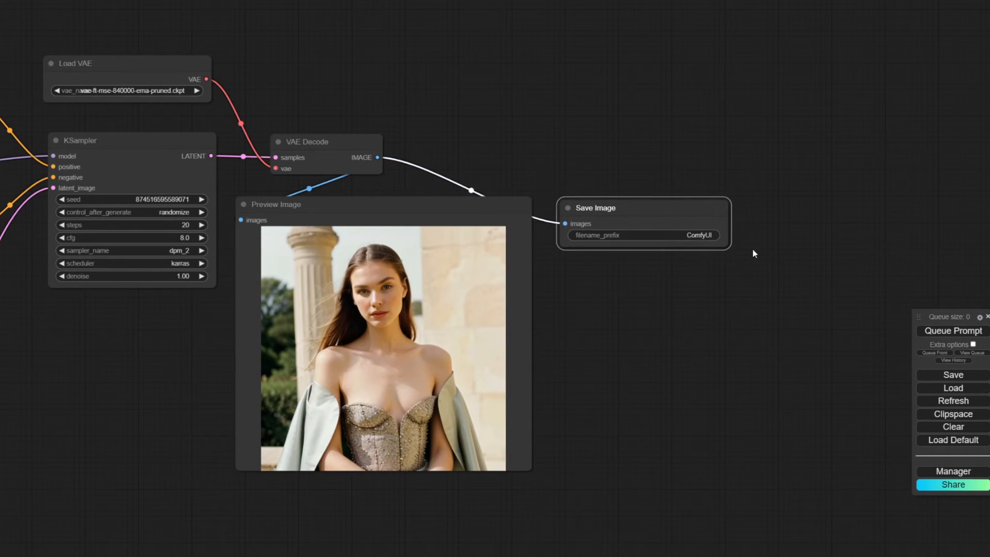
# Enlarge the Save Image node to about the same size as the Preview Image node
pyautogui.moveTo(728, 245); pyautogui.dragTo(838, 470)
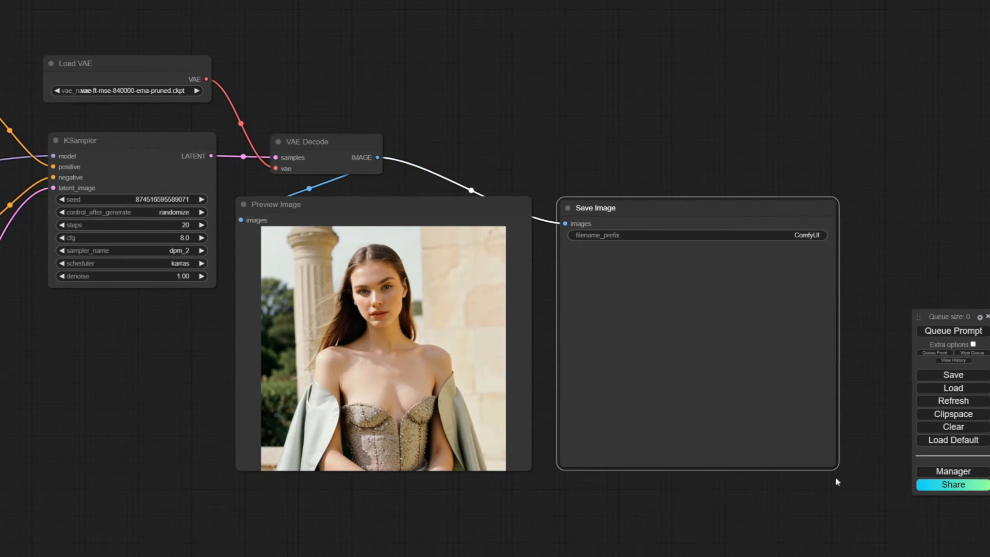
pyautogui.moveTo(497, 511); pyautogui.dragTo(605, 505)
pyautogui.scroll(-9, 720, 508)
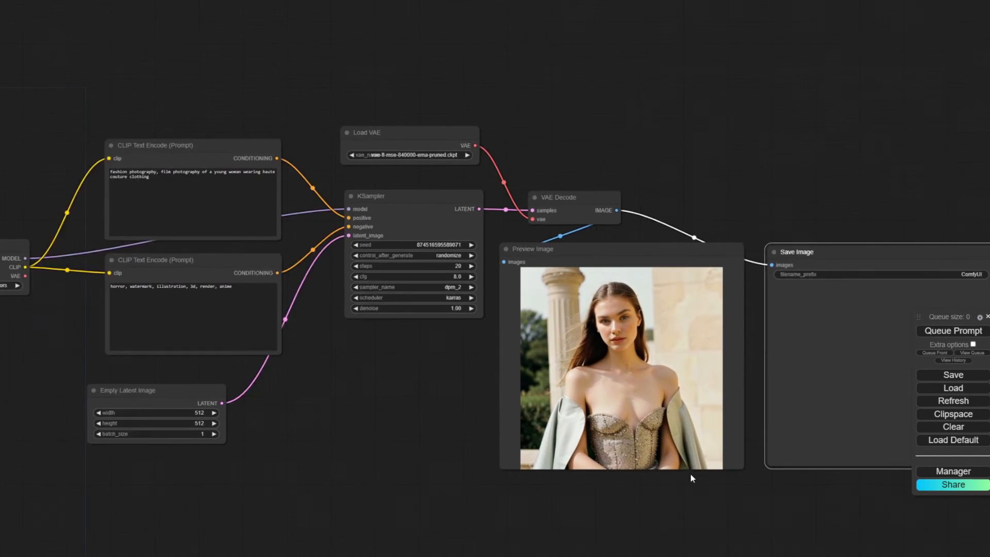
pyautogui.scroll(5, 603, 488)
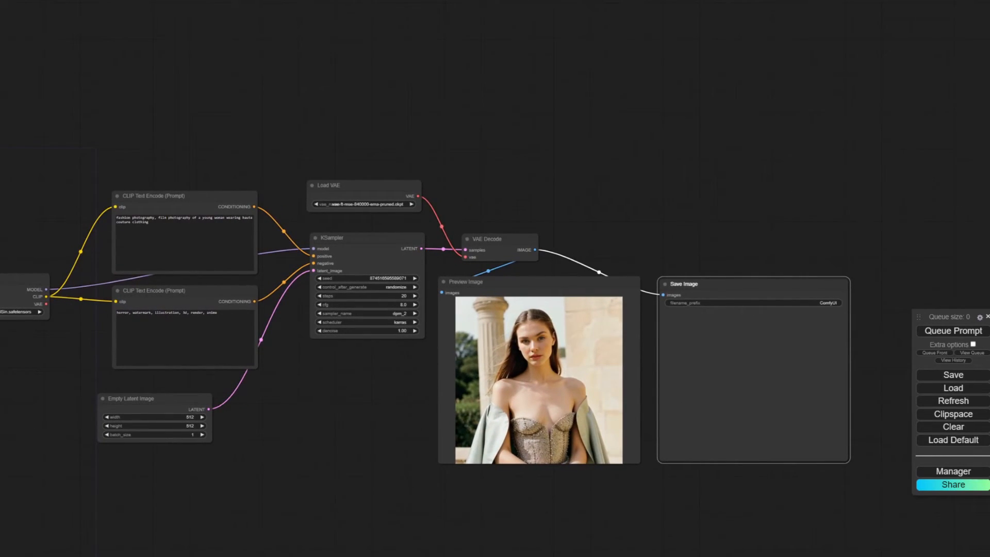
pyautogui.scroll(4, 594, 452)
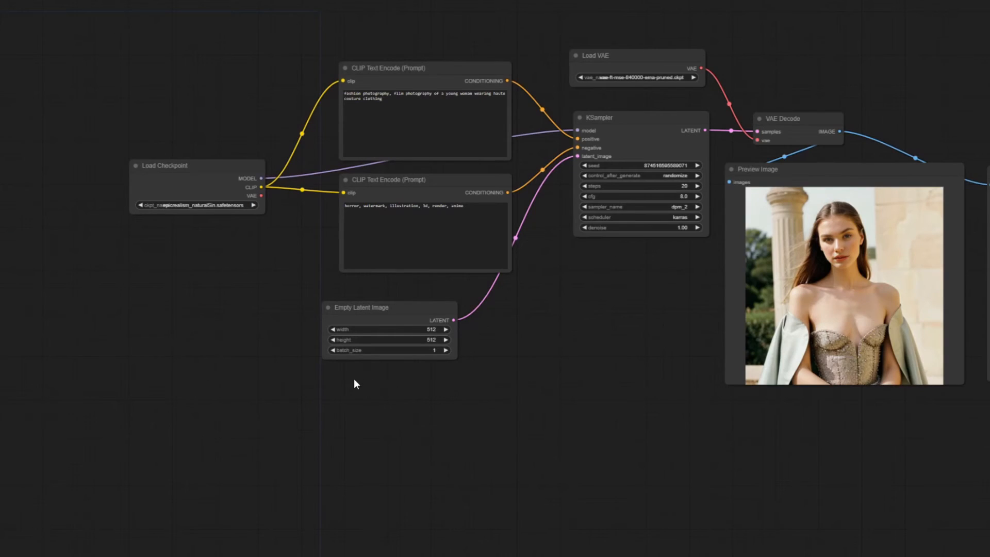
# Add a VAE Encode node below the Empty Latent Image node and connect the Load VAE output to its vae input
pyautogui.doubleClick(354, 378)
pyautogui.write('encode')
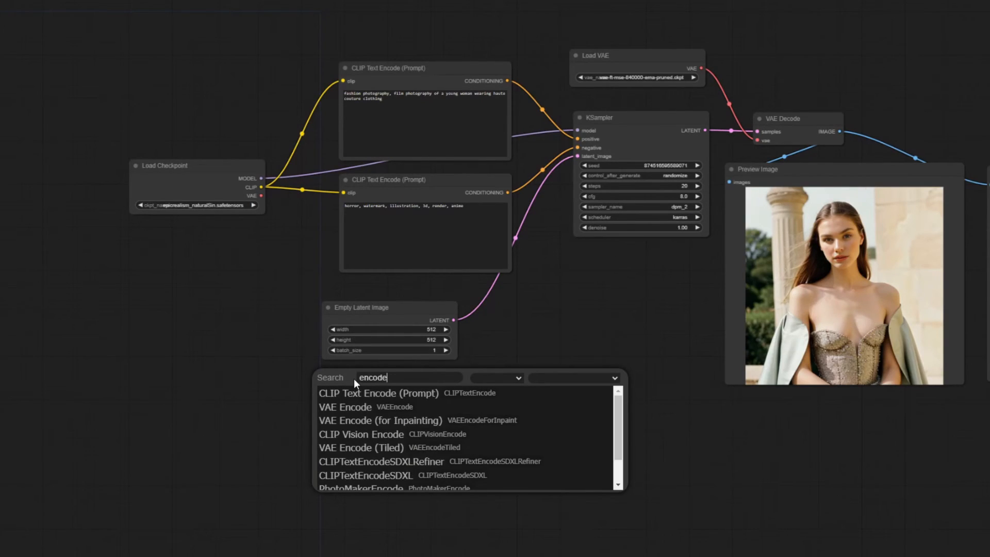
pyautogui.click(446, 411)
pyautogui.moveTo(405, 376); pyautogui.dragTo(398, 395)
pyautogui.scroll(1, 377, 437)
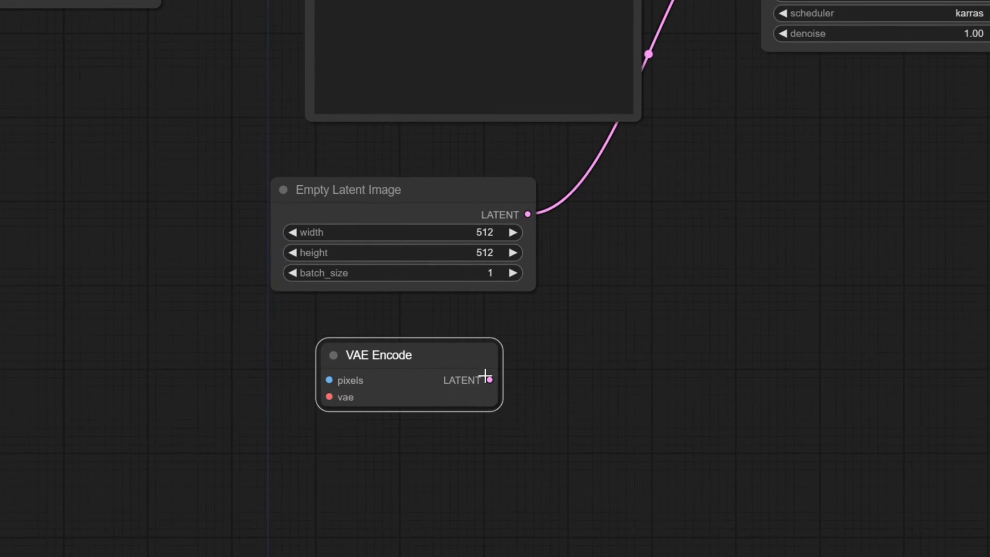
pyautogui.scroll(-5, 645, 456)
pyautogui.moveTo(852, 39); pyautogui.dragTo(425, 462)
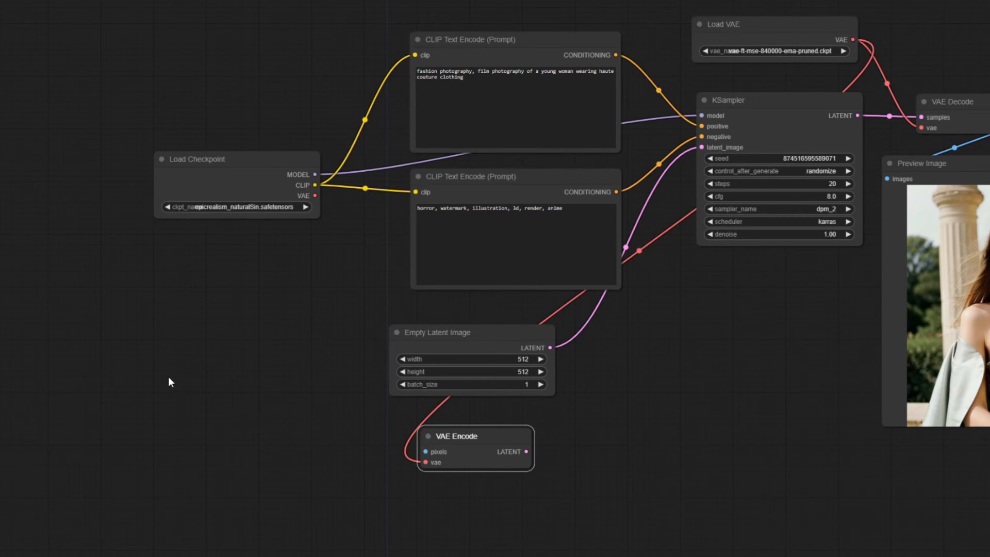
# Add a Load Image node below the Load Checkpoint node and connect its IMAGE output to the VAE Encode pixels input
pyautogui.doubleClick(190, 225)
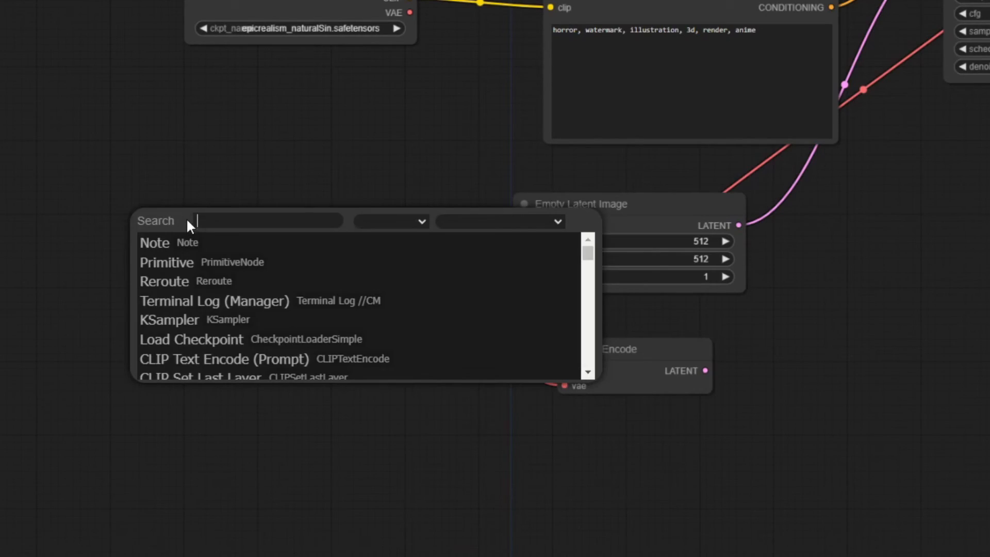
pyautogui.write('load image')
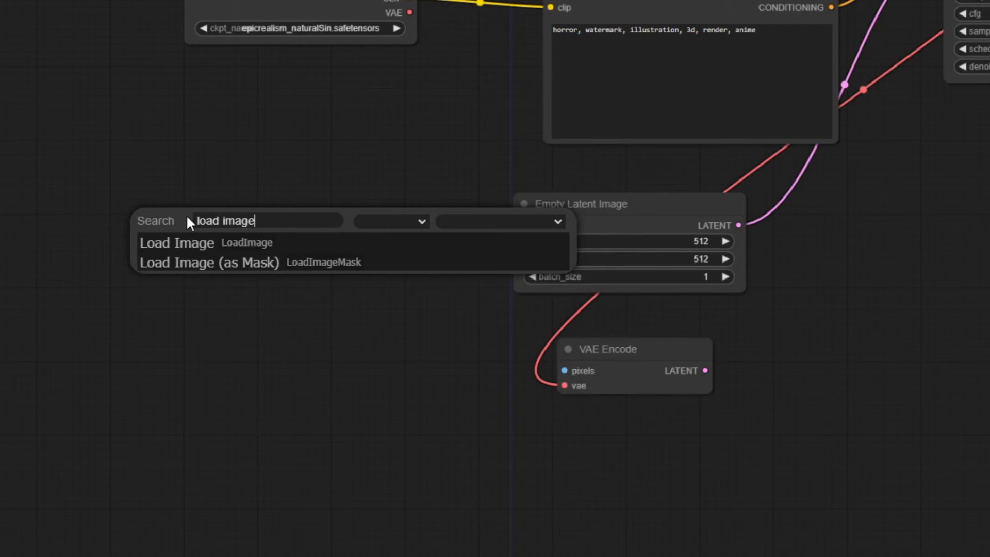
pyautogui.press('Return')
pyautogui.moveTo(277, 216); pyautogui.dragTo(250, 218)
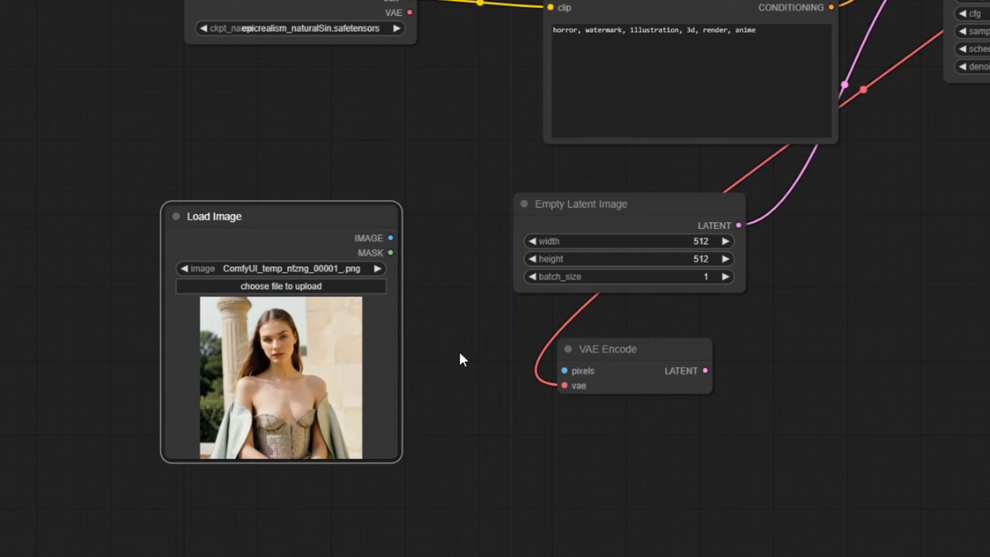
pyautogui.moveTo(391, 237); pyautogui.dragTo(564, 371)
pyautogui.moveTo(293, 217); pyautogui.dragTo(283, 217)
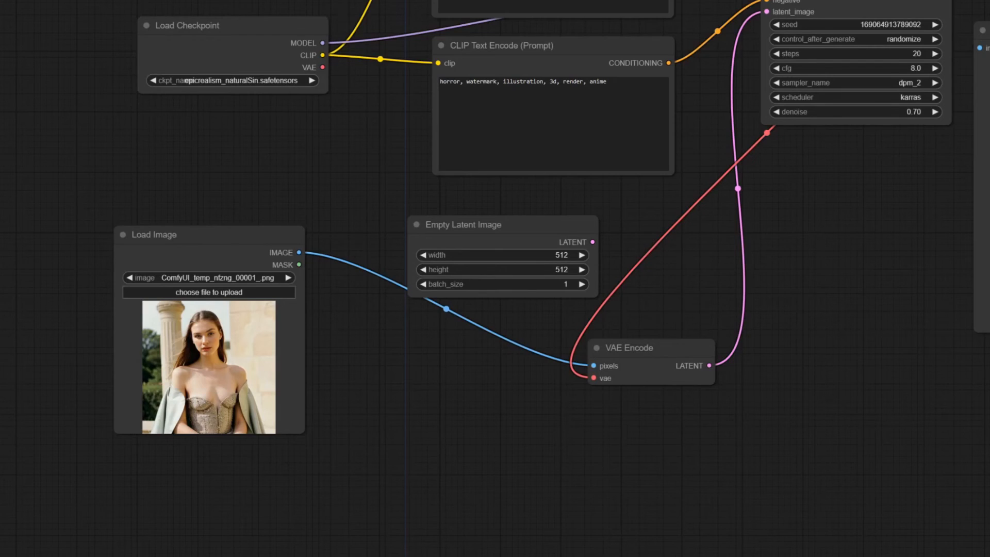
# Search the available nodes for "resize"
pyautogui.doubleClick(379, 402)
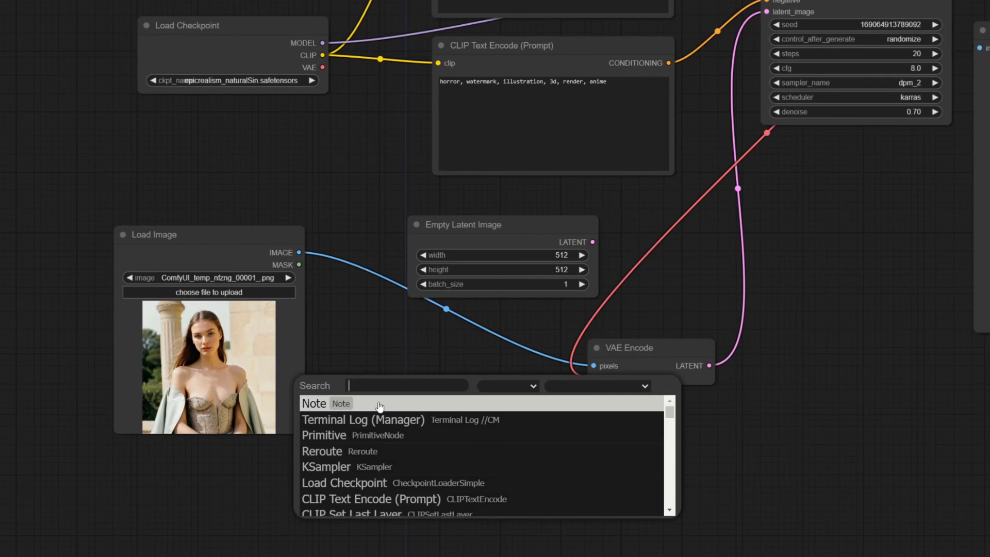
pyautogui.write('res')
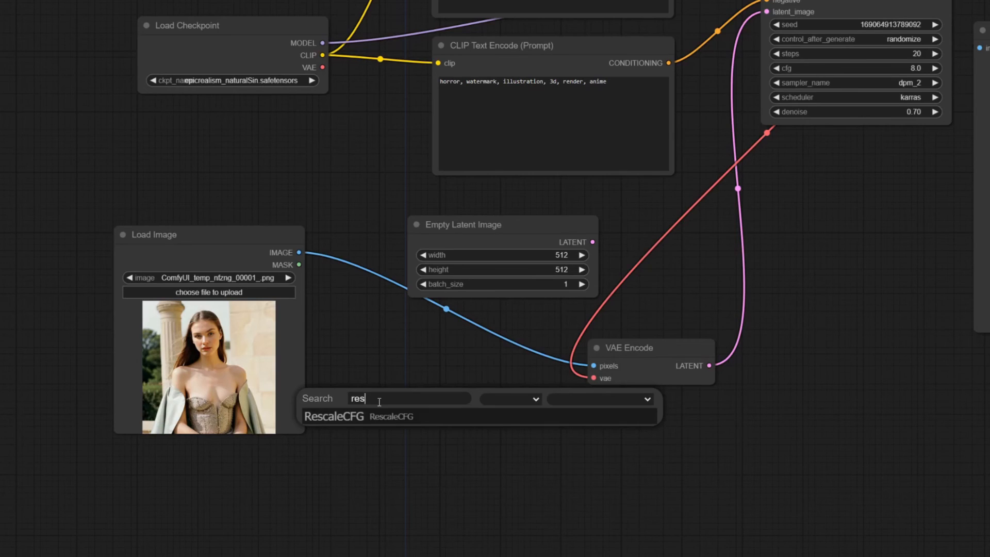
pyautogui.write('ize')
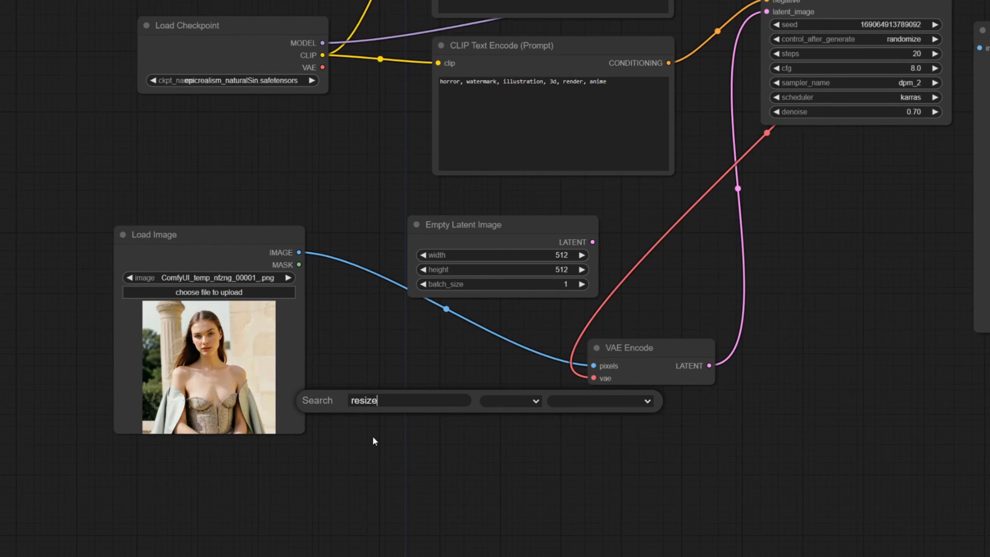
pyautogui.click(607, 435)
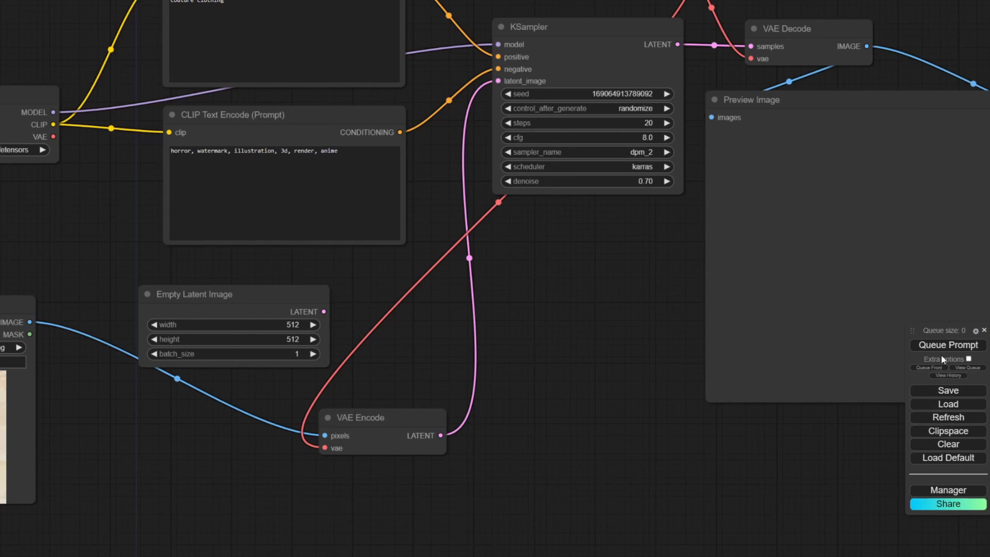
# Search the ComfyUI Manager custom nodes for "resize", install "Various ComfyUI Nodes by Type" and restart ComfyUI
pyautogui.click(941, 492)
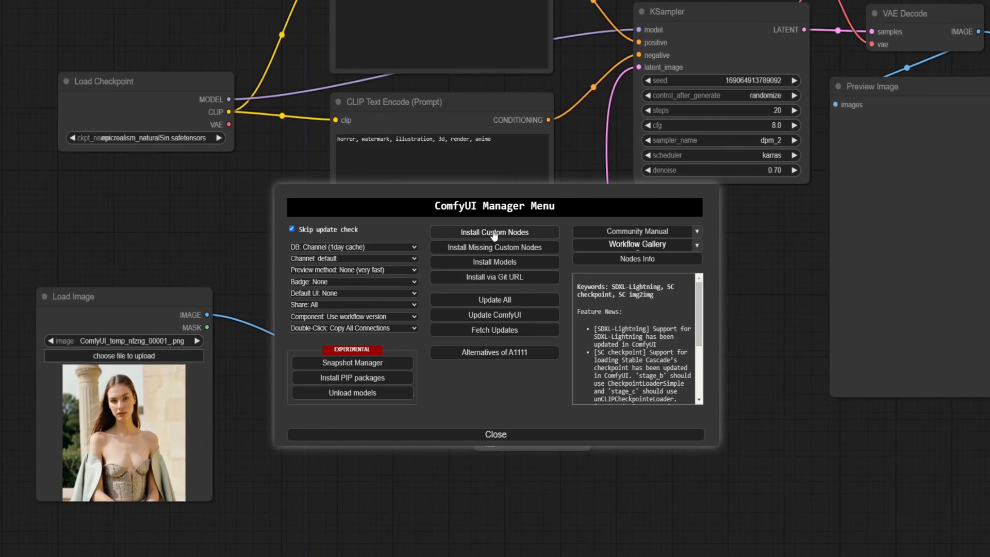
pyautogui.click(340, 244)
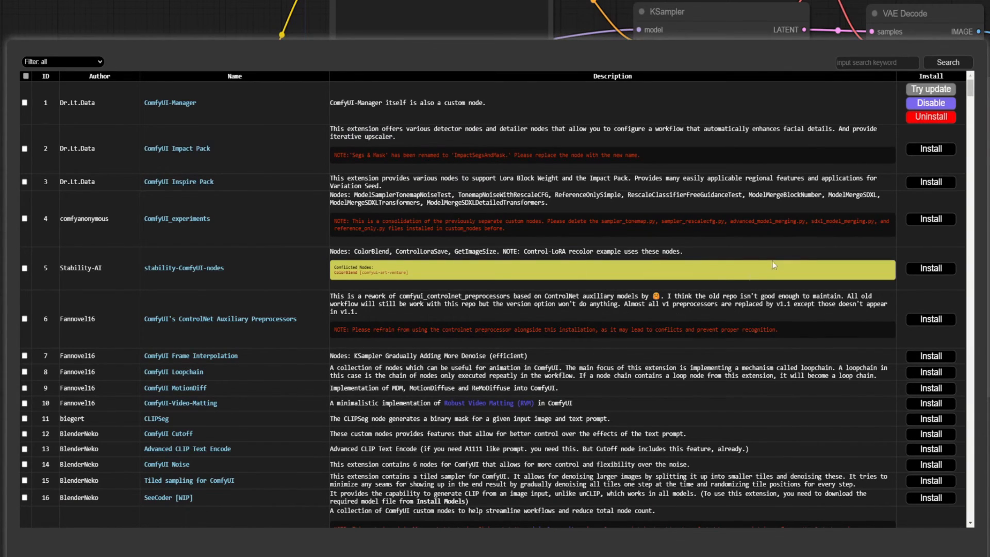
pyautogui.click(852, 62)
pyautogui.write('resize')
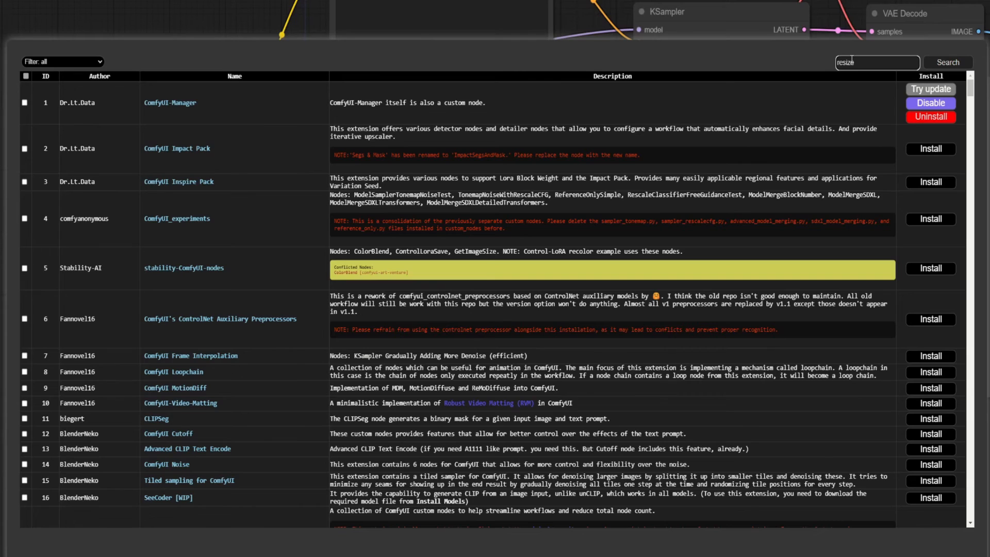
pyautogui.press('Return')
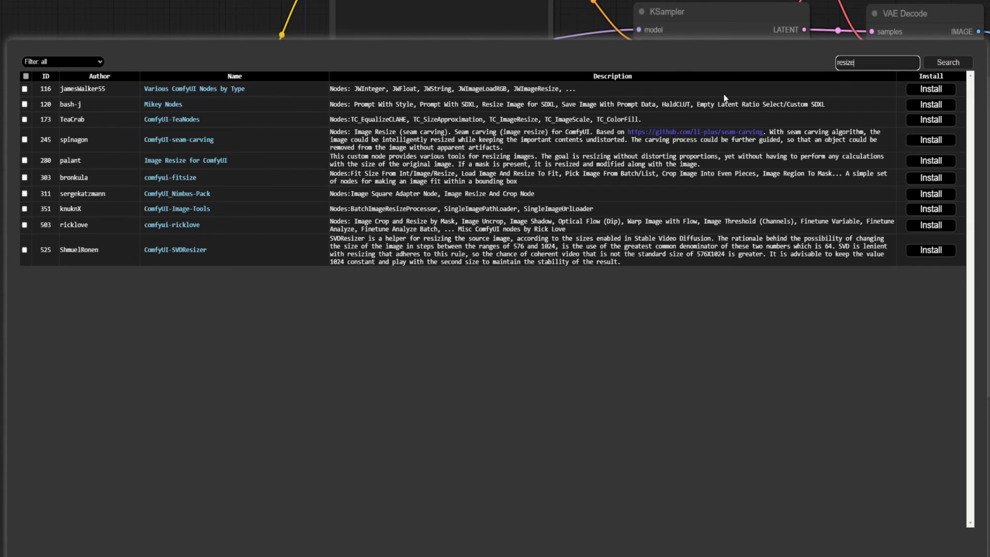
pyautogui.click(948, 92)
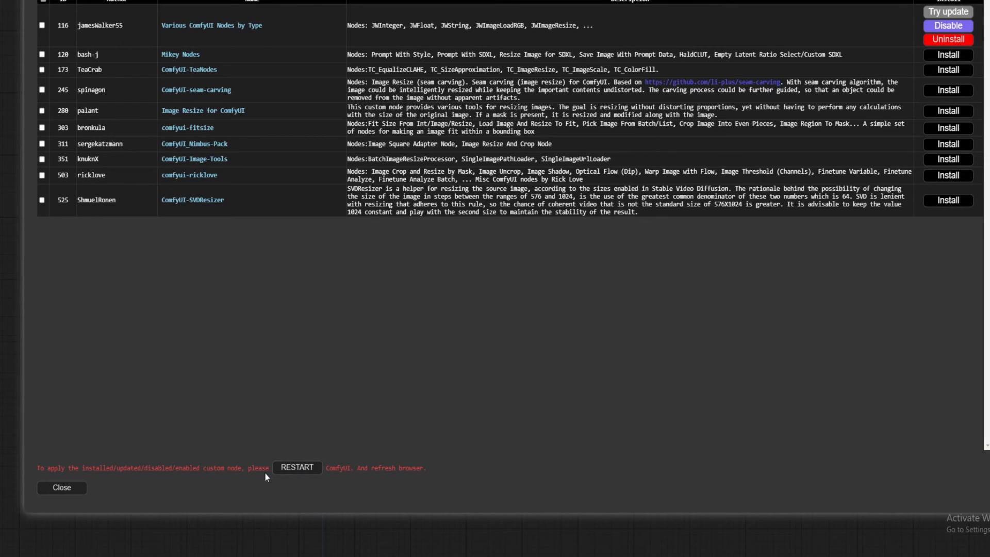
pyautogui.click(302, 474)
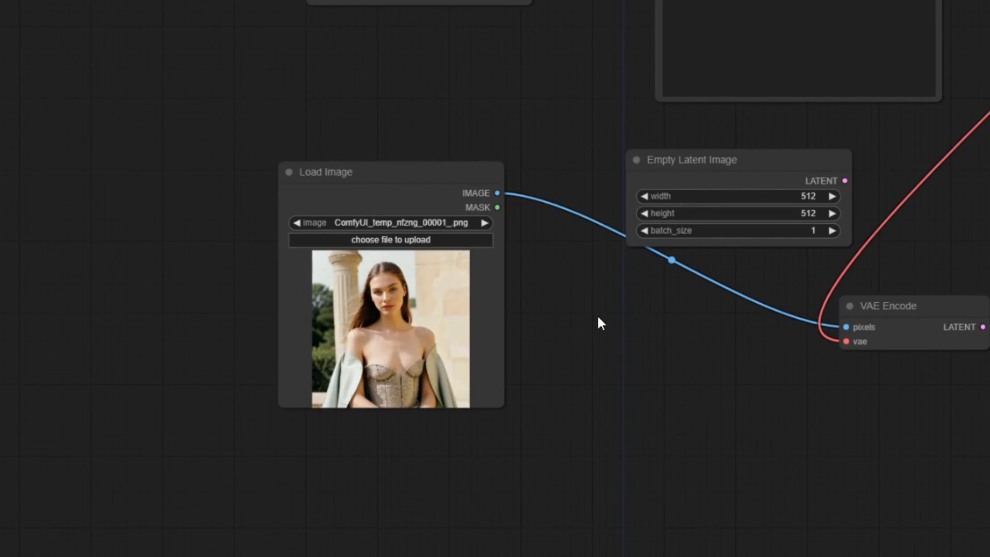
# Add an Image Resize node below the Empty Latent Image node and connect the Load Image IMAGE output to its image input
pyautogui.doubleClick(590, 318)
pyautogui.write('resize')
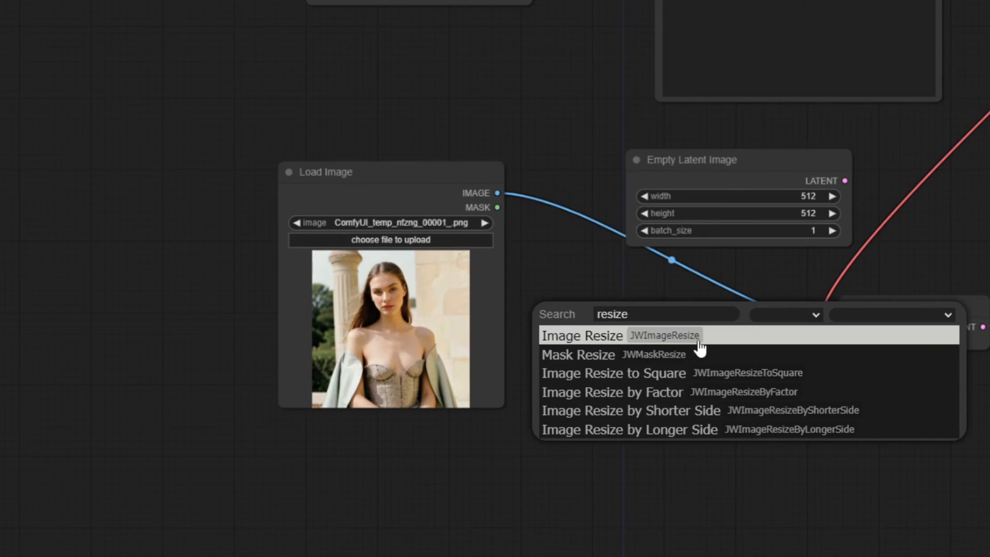
pyautogui.click(731, 341)
pyautogui.moveTo(689, 313); pyautogui.dragTo(656, 333)
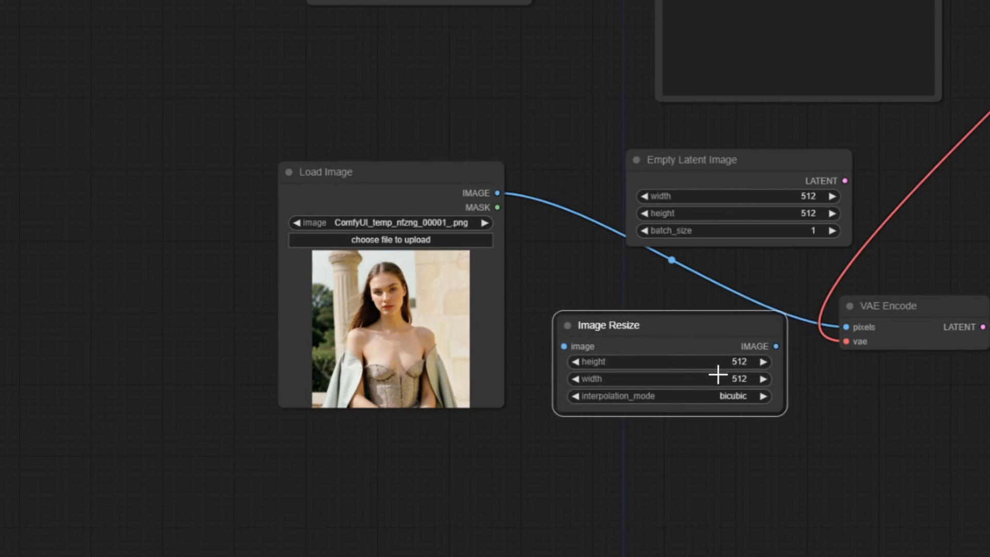
pyautogui.click(735, 362)
pyautogui.click(947, 363)
pyautogui.moveTo(498, 193); pyautogui.dragTo(565, 346)
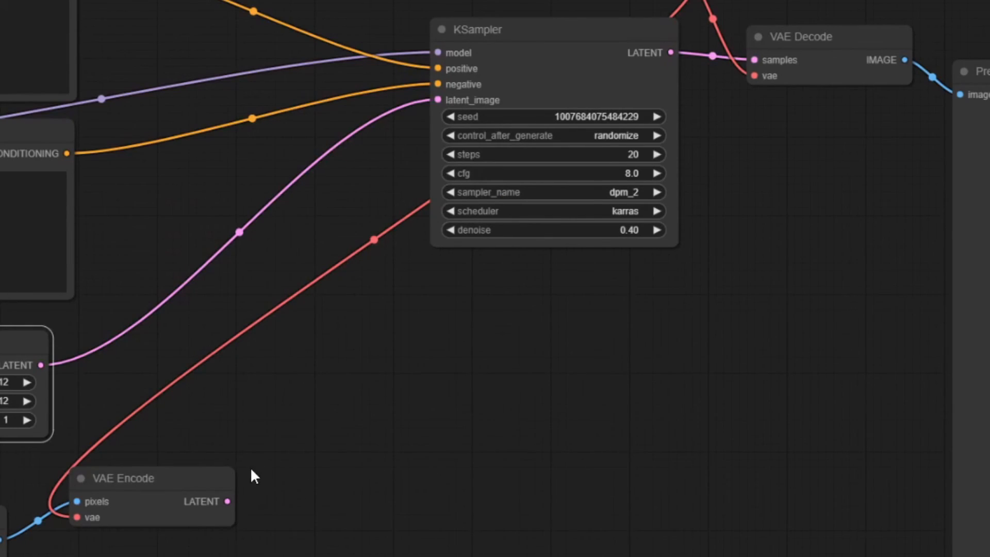
# Connect the VAE Encode LATENT output to the KSampler latent_image input and queue the prompt
pyautogui.moveTo(227, 501); pyautogui.dragTo(436, 99)
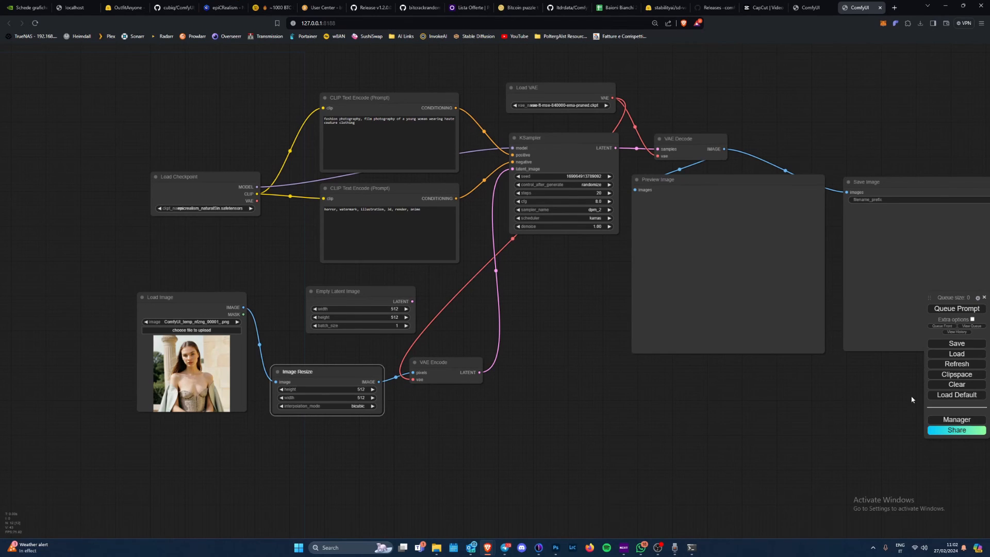
pyautogui.moveTo(882, 391); pyautogui.dragTo(766, 407)
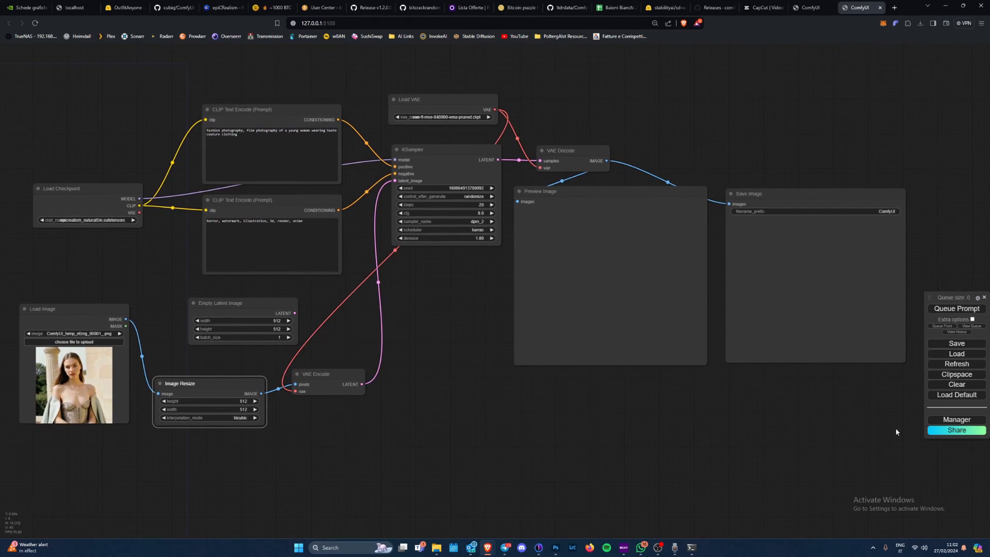
pyautogui.click(945, 309)
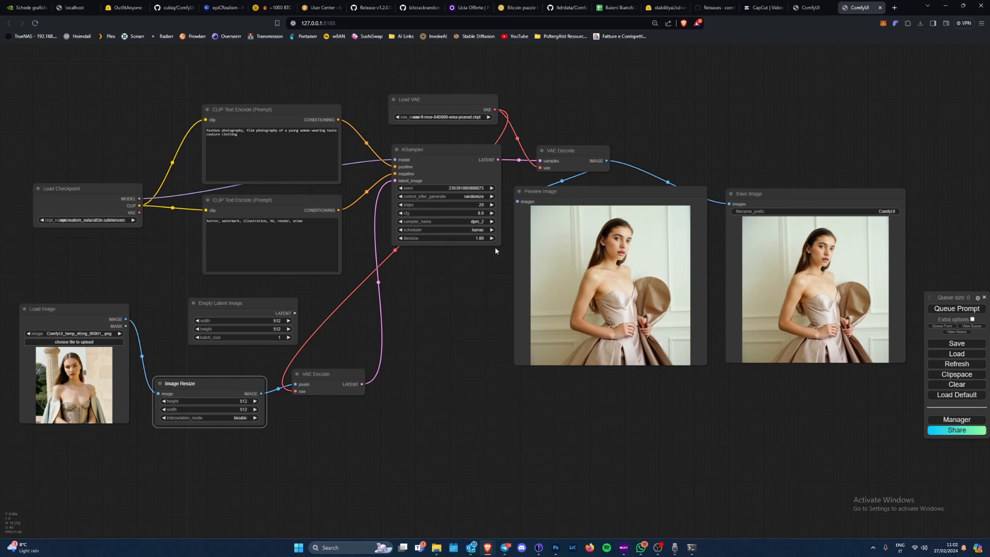
# Set the KSampler denoise to 0.5
pyautogui.click(477, 238)
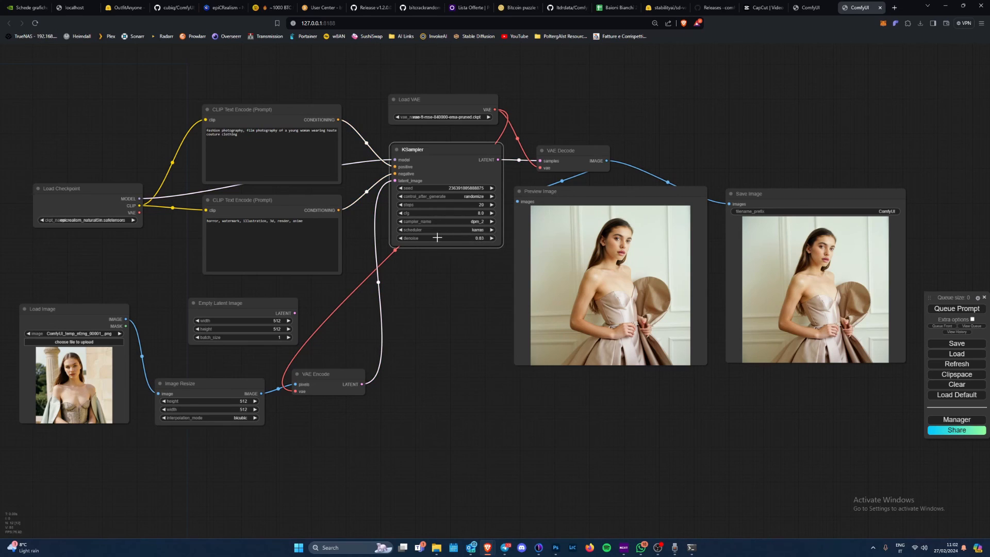
pyautogui.moveTo(488, 237); pyautogui.dragTo(515, 241)
pyautogui.click(480, 239)
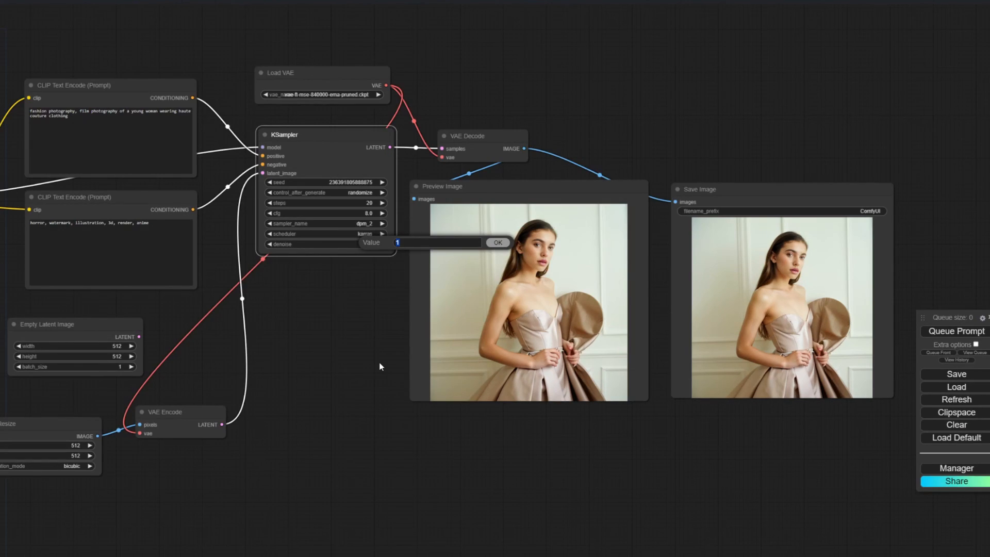
pyautogui.write('0.5')
pyautogui.press('Return')
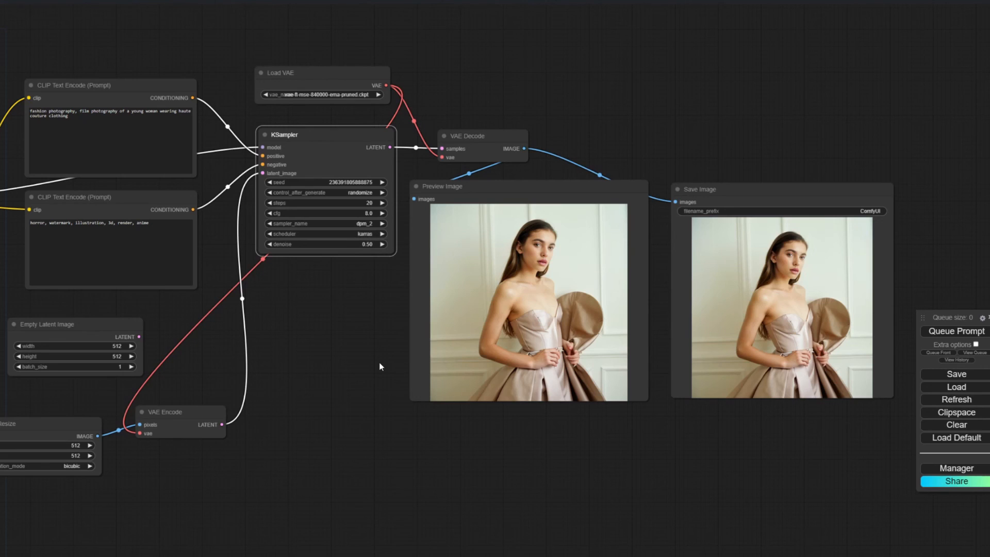
# Queue the prompt and inspect the generated image in the Preview Image node
pyautogui.click(946, 334)
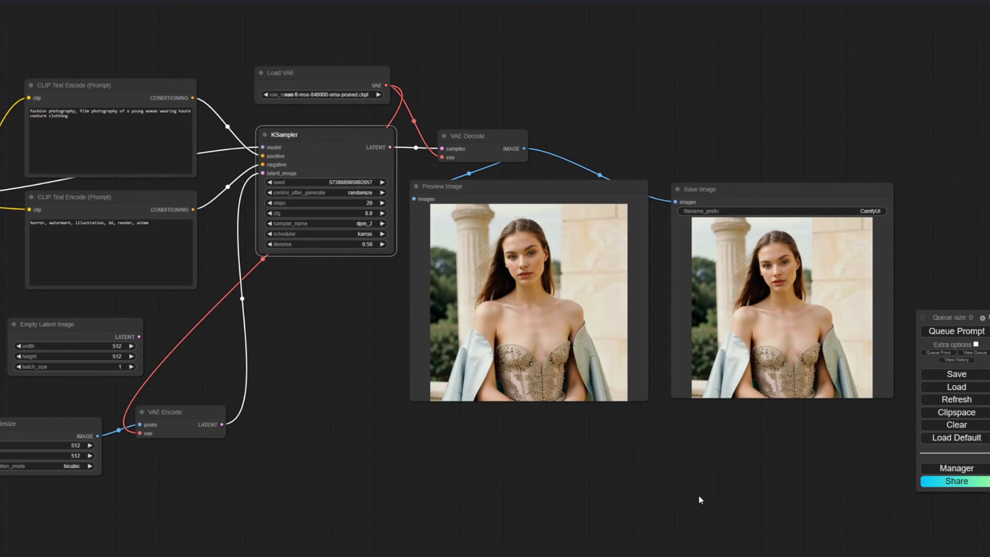
pyautogui.scroll(6, 571, 414)
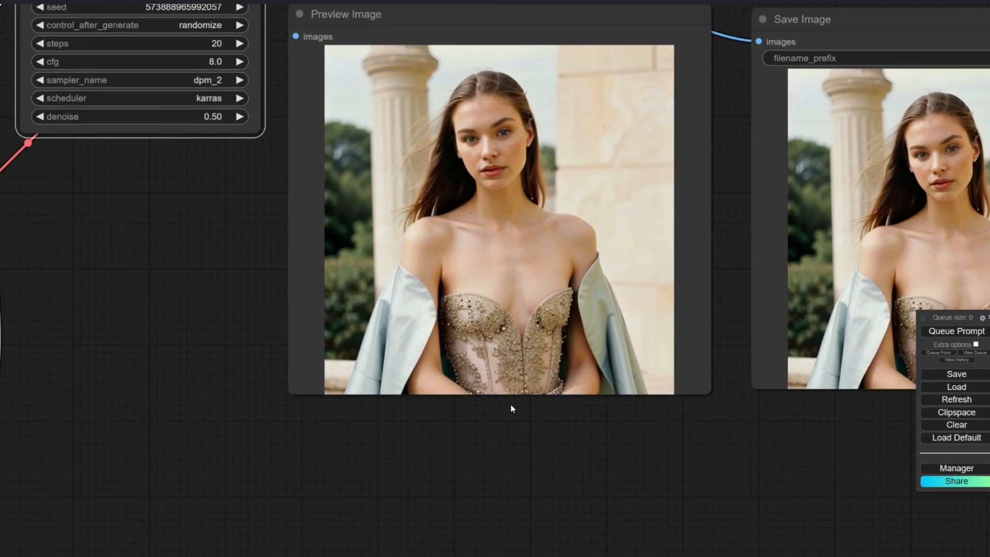
pyautogui.moveTo(523, 407); pyautogui.dragTo(455, 488)
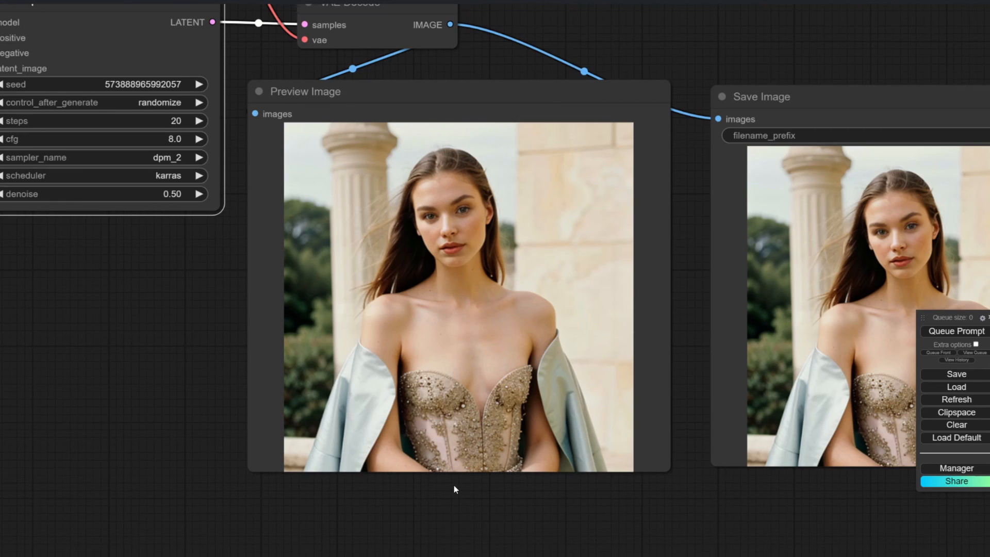
pyautogui.scroll(-5, 455, 488)
pyautogui.moveTo(436, 503); pyautogui.dragTo(552, 456)
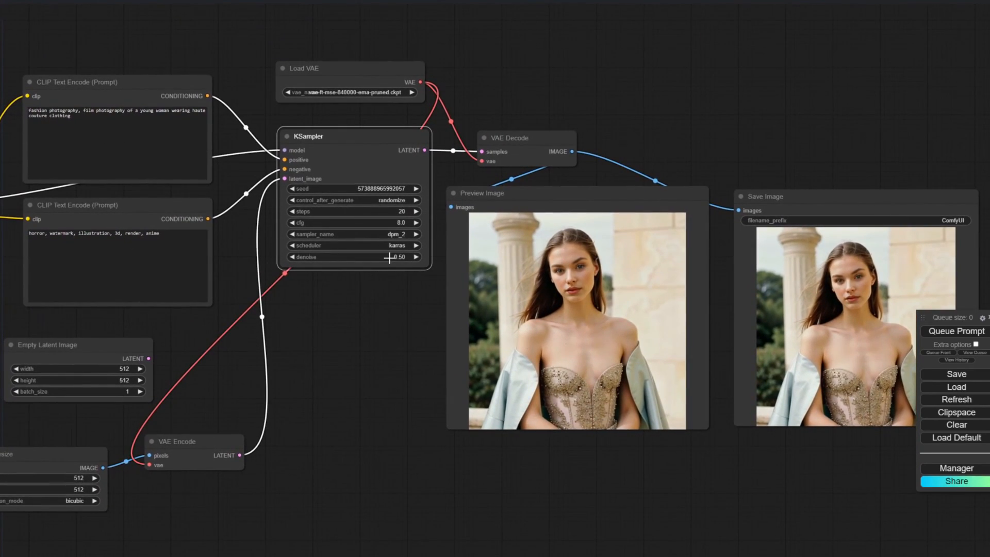
# Set the KSampler denoise to 0.7 and queue the prompt to generate a new image for comparison
pyautogui.click(394, 256)
pyautogui.write('0.5')
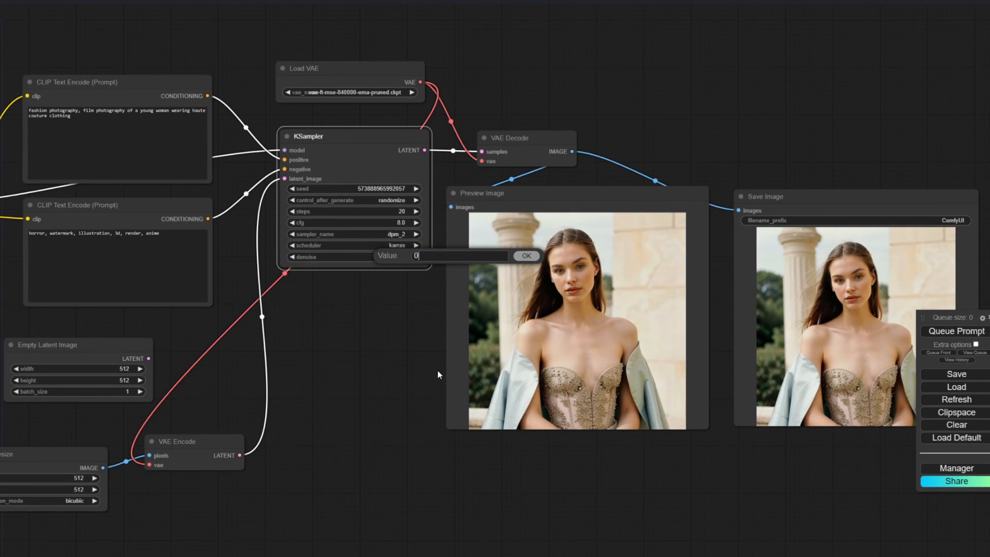
pyautogui.press('Return')
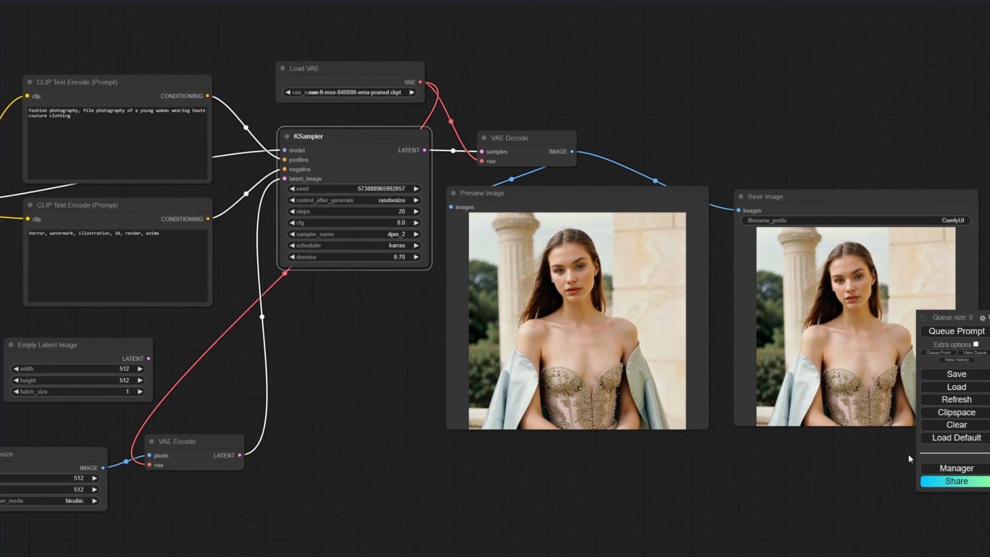
pyautogui.click(936, 336)
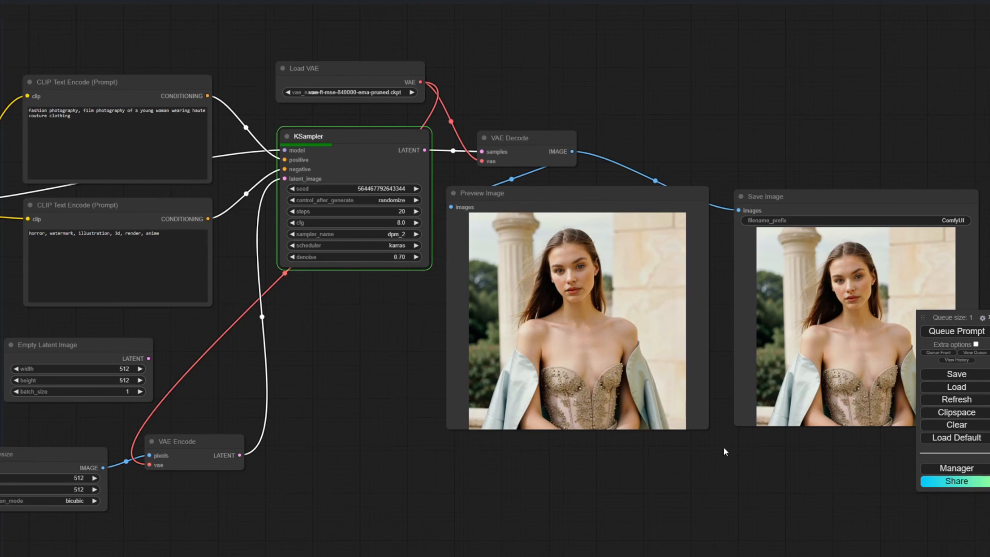
pyautogui.scroll(2, 723, 455)
pyautogui.scroll(1, 722, 454)
pyautogui.moveTo(679, 459); pyautogui.dragTo(670, 477)
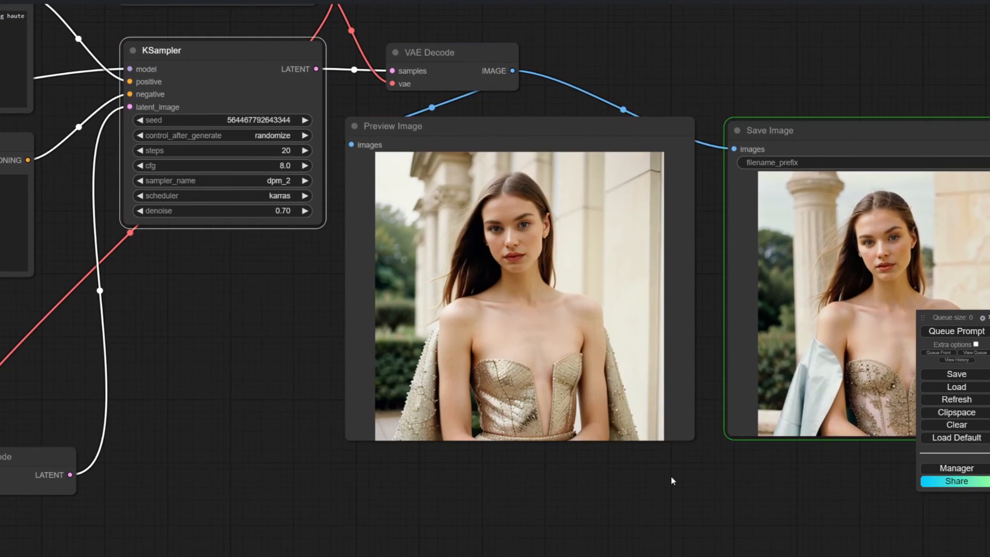